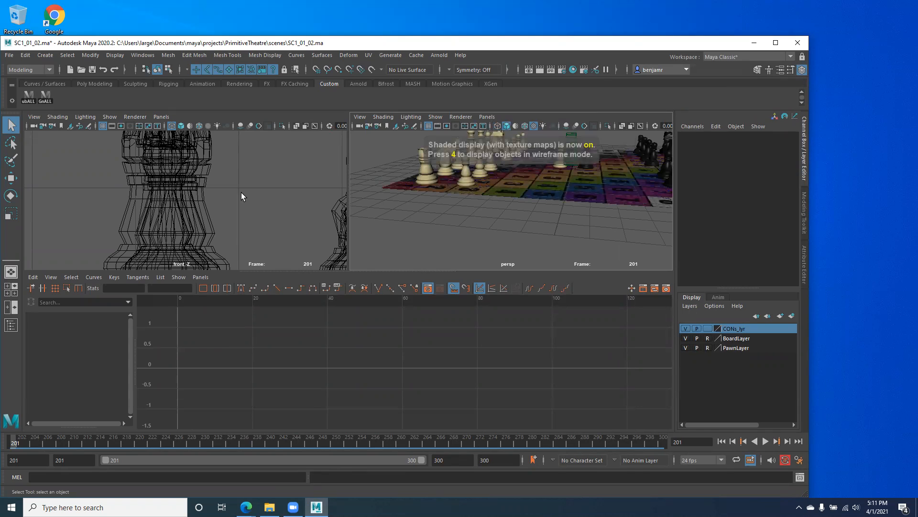
- Display the front view's chess pieces with textures and switch that viewport to the perspective view
{"action": "left_click", "coordinate": [223, 198]}
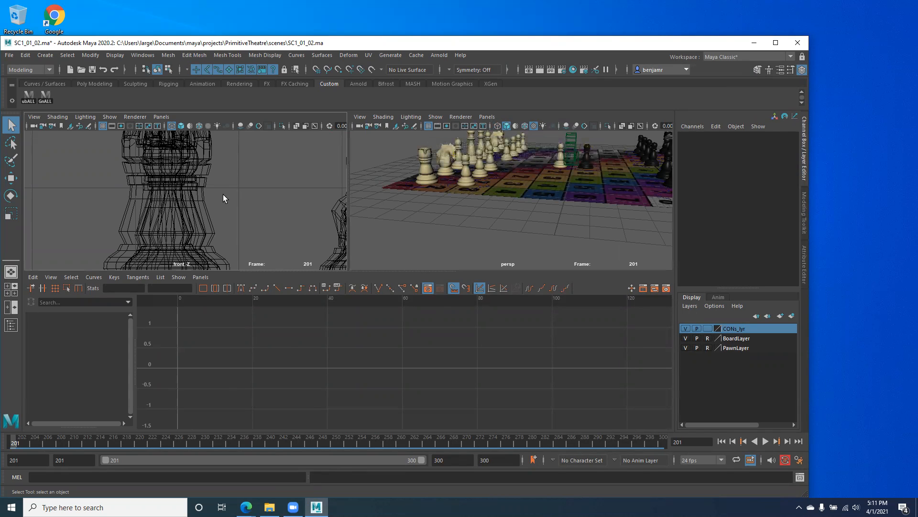
{"action": "key", "text": "f"}
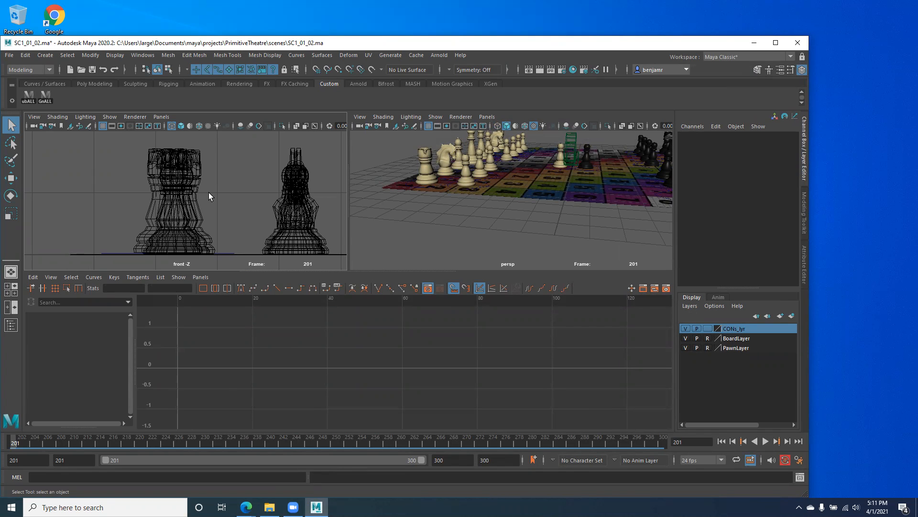
{"action": "key", "text": "6"}
{"action": "scroll", "coordinate": [237, 205], "scroll_direction": "down", "scroll_amount": 2}
{"action": "key", "text": "space"}
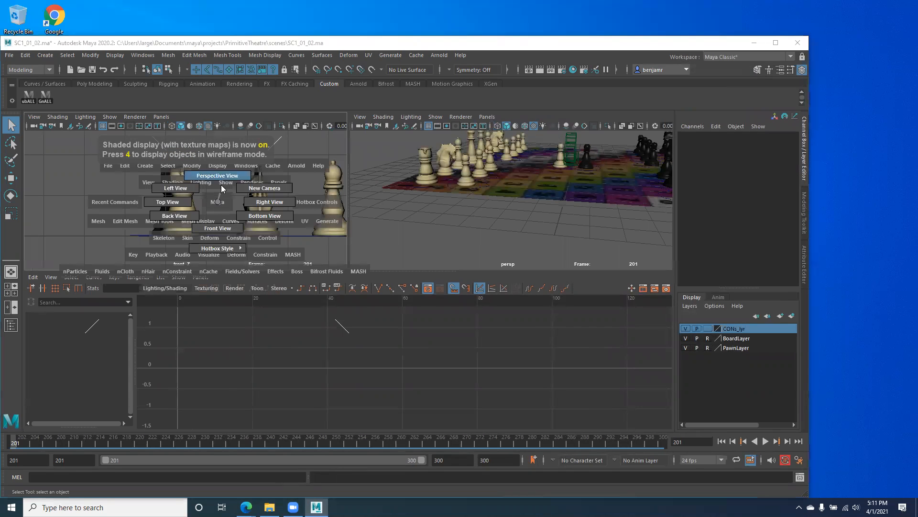
{"action": "left_click_drag", "start_coordinate": [214, 176], "coordinate": [215, 174]}
- Select the CAM1_02 camera above the chessboard and look through it in the second viewport
{"action": "scroll", "coordinate": [136, 178], "scroll_direction": "down", "scroll_amount": 5}
{"action": "middle_click_drag", "start_coordinate": [135, 179], "coordinate": [191, 176], "text": "alt"}
{"action": "scroll", "coordinate": [183, 204], "scroll_direction": "up", "scroll_amount": 5}
{"action": "left_click_drag", "start_coordinate": [191, 176], "coordinate": [240, 173], "text": "alt"}
{"action": "left_click", "coordinate": [239, 174]}
{"action": "left_click", "coordinate": [487, 116]}
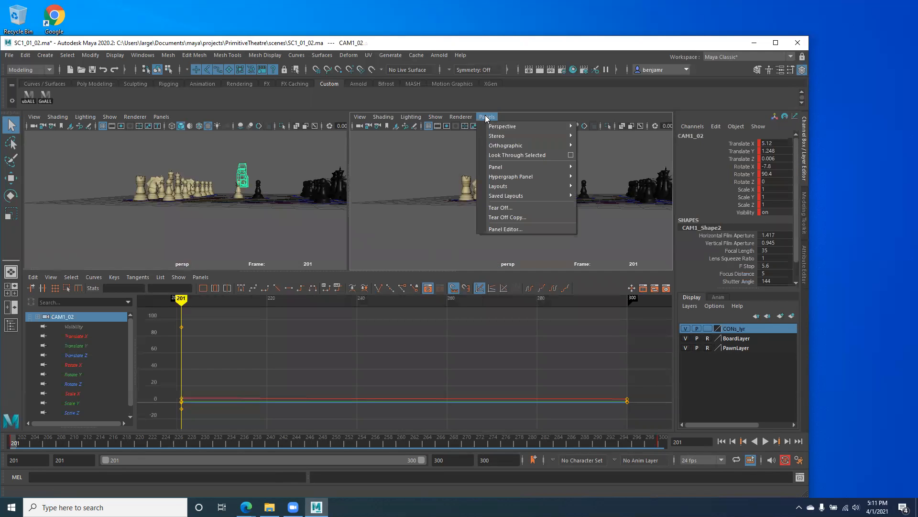
{"action": "left_click", "coordinate": [505, 155]}
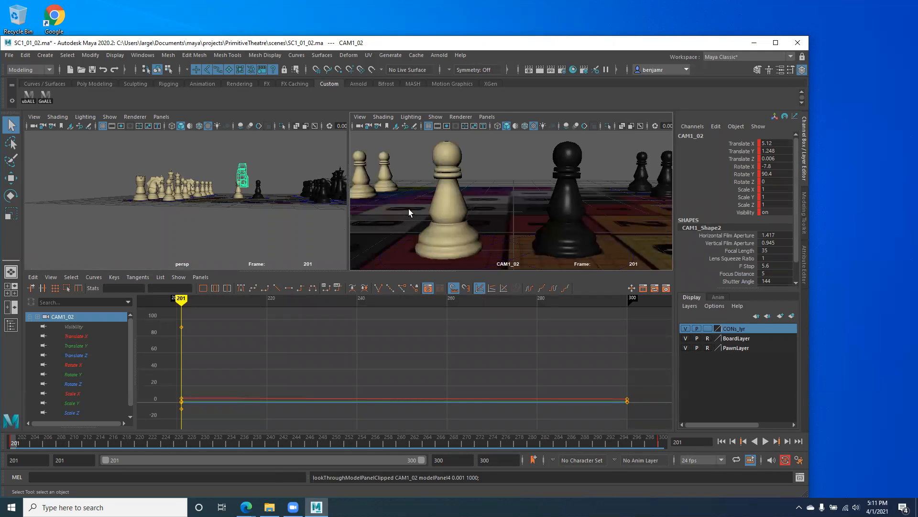
{"action": "mouse_move", "coordinate": [161, 217]}
{"action": "left_mouse_down", "text": "alt"}
{"action": "mouse_move", "coordinate": [146, 226]}
{"action": "mouse_move", "coordinate": [110, 213]}
{"action": "mouse_move", "coordinate": [152, 210]}
{"action": "left_mouse_up", "text": "alt"}
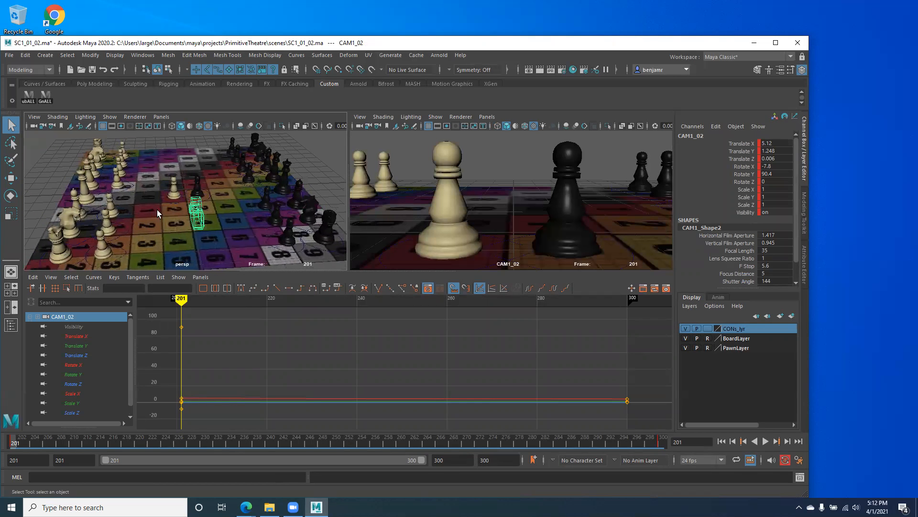
{"action": "middle_click_drag", "start_coordinate": [152, 211], "coordinate": [209, 199], "text": "alt"}
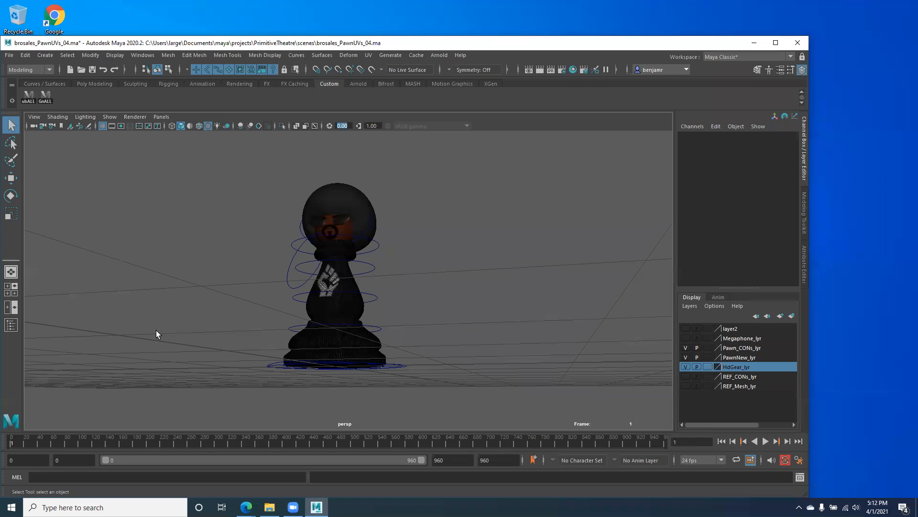
- Inspect the pawn rig by selecting its base control and two of its toe controls one after another
{"action": "left_click_drag", "start_coordinate": [268, 332], "coordinate": [278, 401], "text": "alt"}
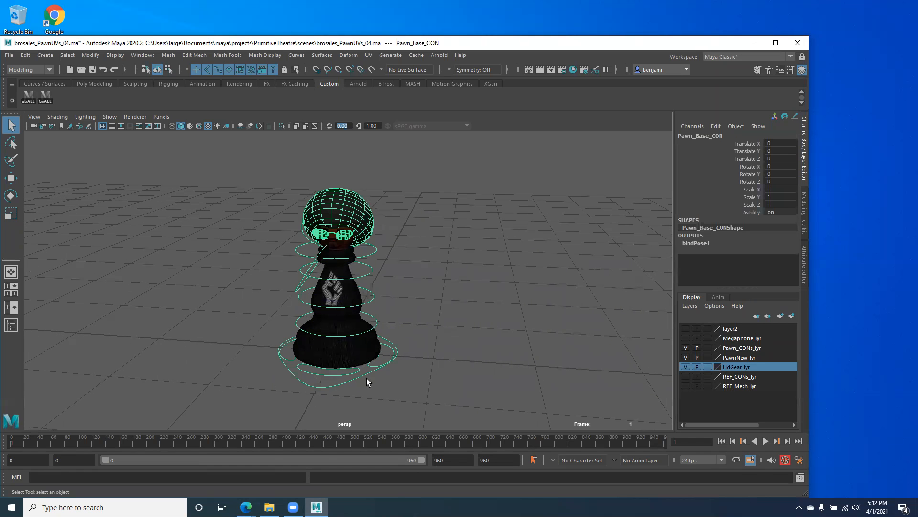
{"action": "left_click", "coordinate": [387, 353]}
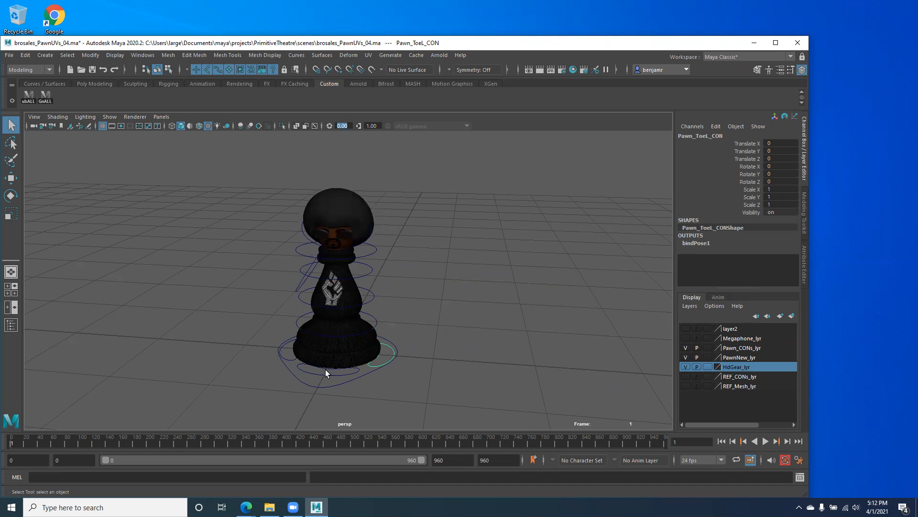
{"action": "left_click_drag", "start_coordinate": [289, 360], "coordinate": [289, 339], "text": "alt"}
{"action": "left_click", "coordinate": [292, 352]}
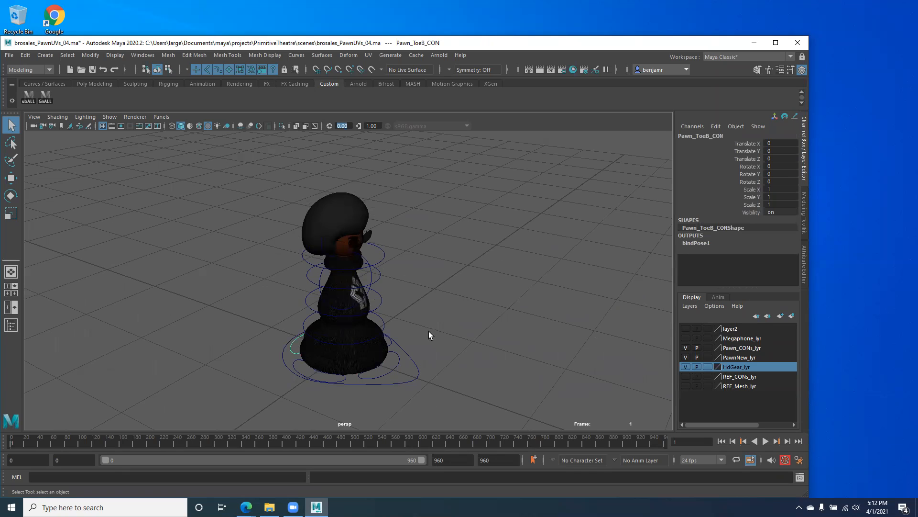
{"action": "right_click_drag", "start_coordinate": [475, 305], "coordinate": [268, 254], "text": "alt"}
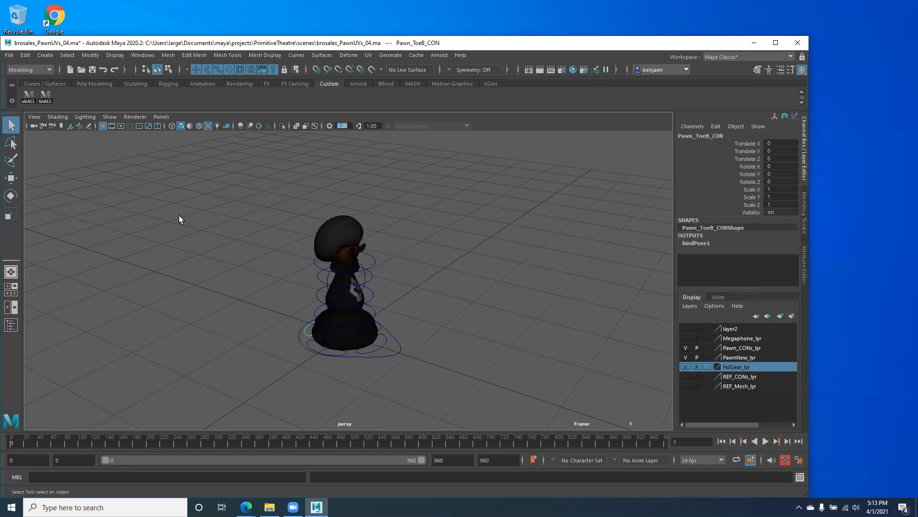
- Show the Hypergraph Hierarchy in the view and change the layout to two panes side by side
{"action": "left_click", "coordinate": [160, 116]}
{"action": "mouse_move", "coordinate": [184, 176]}
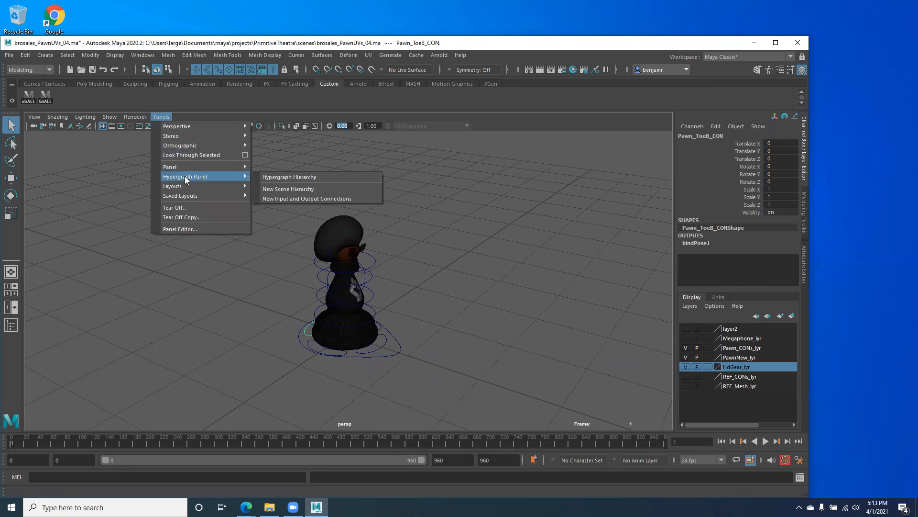
{"action": "left_click", "coordinate": [302, 176]}
{"action": "left_click", "coordinate": [216, 118]}
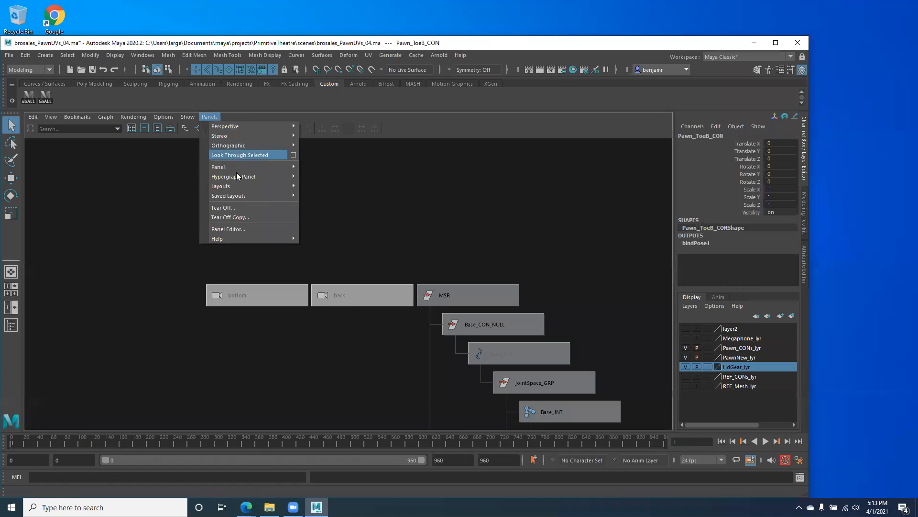
{"action": "mouse_move", "coordinate": [231, 183]}
{"action": "left_click", "coordinate": [327, 197]}
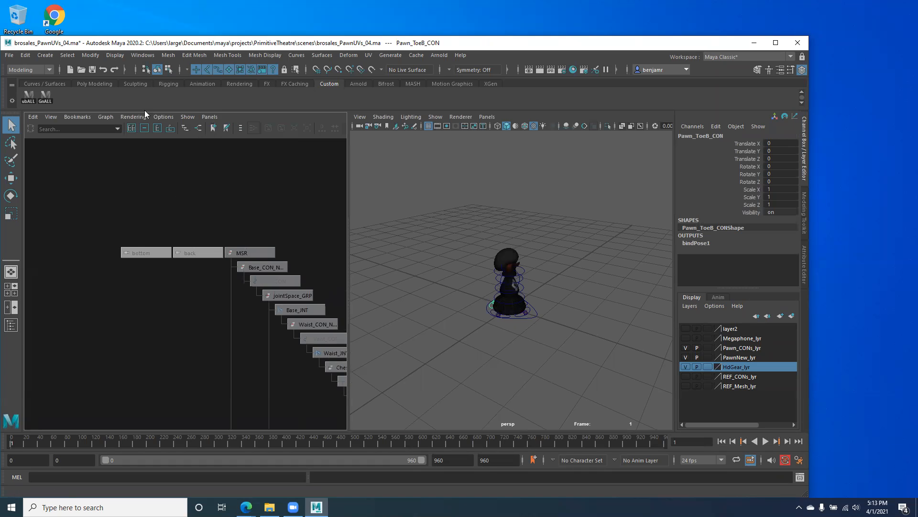
- Set one pane to the persp camera view and the other to the Hypergraph Hierarchy
{"action": "left_click", "coordinate": [209, 120]}
{"action": "mouse_move", "coordinate": [273, 126]}
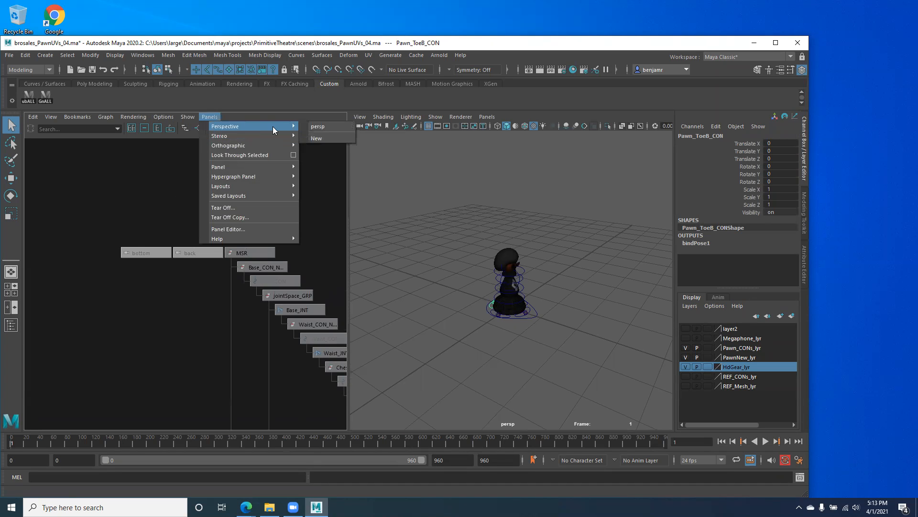
{"action": "left_click", "coordinate": [313, 127]}
{"action": "left_click", "coordinate": [488, 116]}
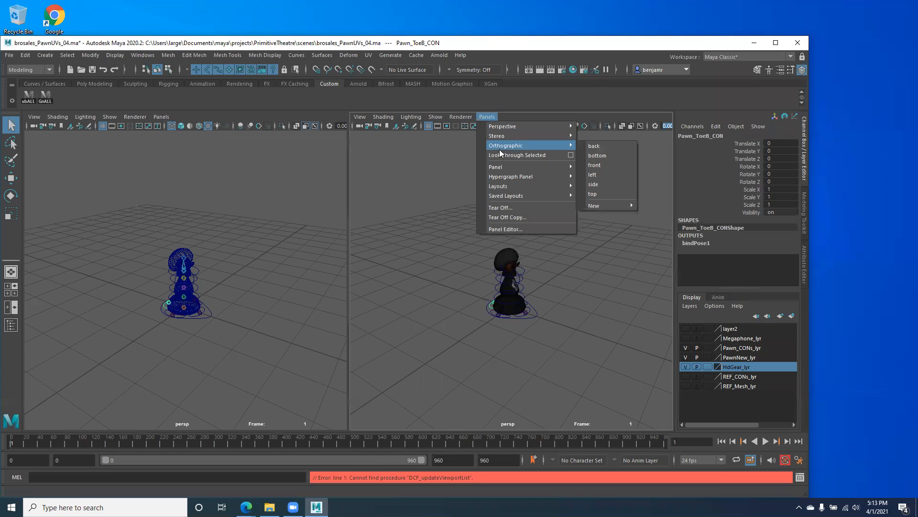
{"action": "mouse_move", "coordinate": [507, 178]}
{"action": "left_click", "coordinate": [606, 177]}
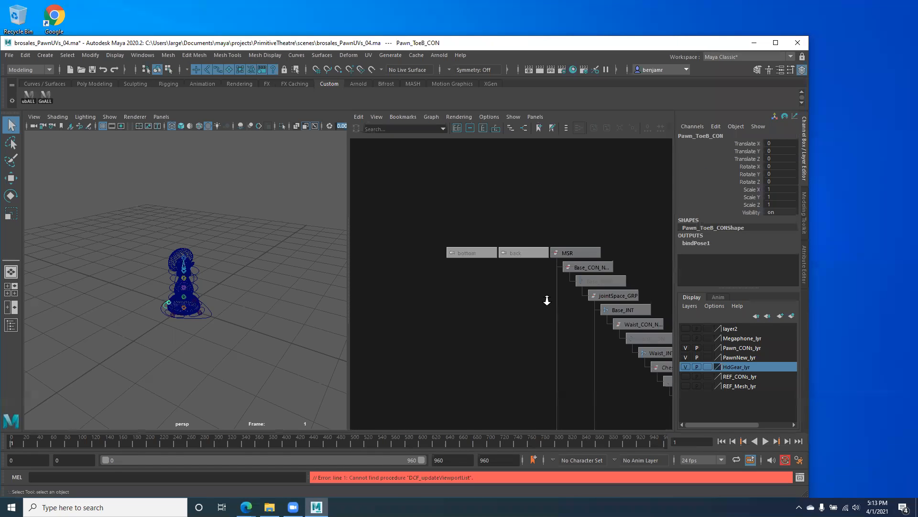
{"action": "scroll", "coordinate": [183, 320], "scroll_direction": "up", "scroll_amount": 2}
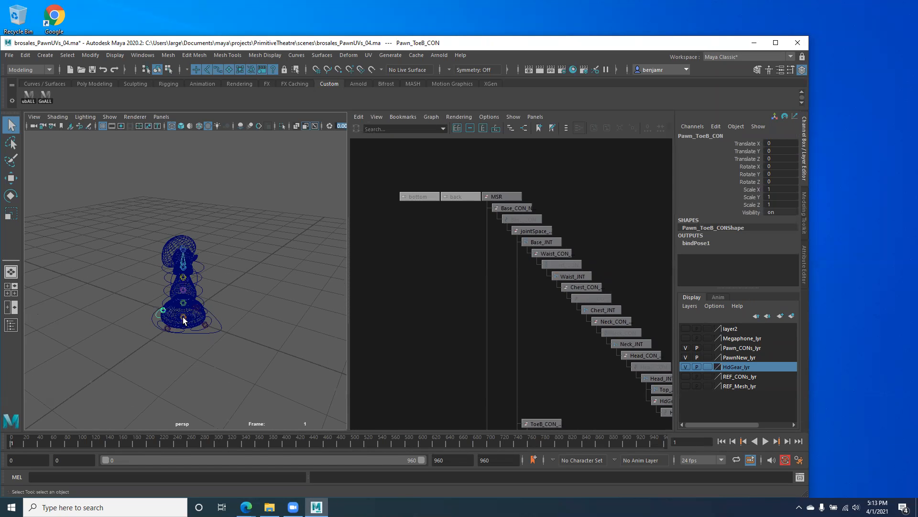
- Display the pawn with textures in the perspective view and bring its node hierarchy into view in the Hypergraph
{"action": "key", "text": "6"}
{"action": "scroll", "coordinate": [81, 231], "scroll_direction": "up", "scroll_amount": 2}
{"action": "left_click_drag", "start_coordinate": [143, 287], "coordinate": [236, 331], "text": "alt"}
{"action": "scroll", "coordinate": [457, 277], "scroll_direction": "down", "scroll_amount": 3}
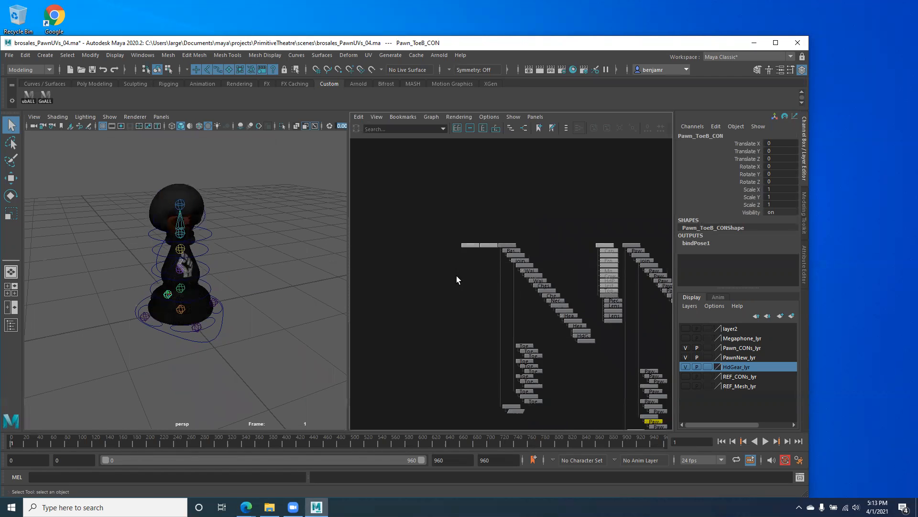
{"action": "middle_click_drag", "start_coordinate": [547, 243], "coordinate": [479, 235], "text": "alt"}
{"action": "right_click_drag", "start_coordinate": [479, 235], "coordinate": [499, 258], "text": "alt"}
{"action": "middle_click_drag", "start_coordinate": [488, 231], "coordinate": [496, 249], "text": "alt"}
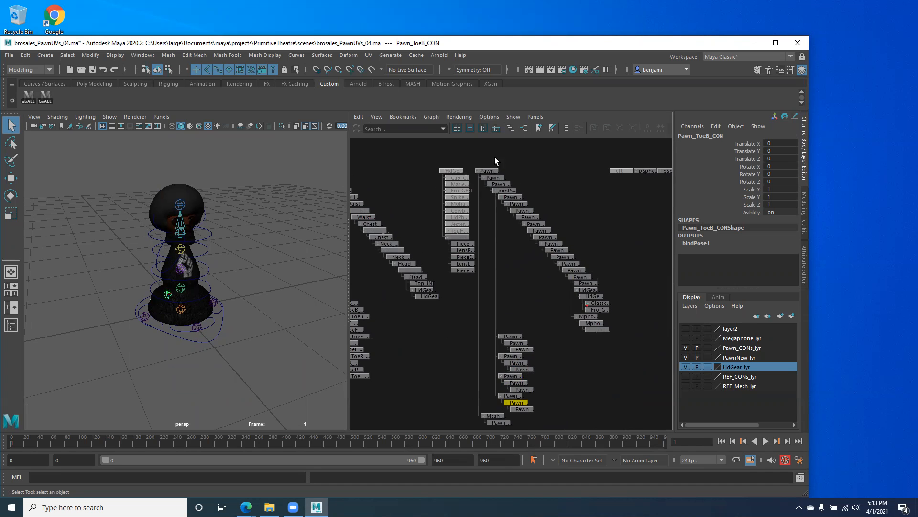
- Clear the selection and limit the perspective view's object display to polygons and NURBS curves
{"action": "left_click", "coordinate": [88, 220]}
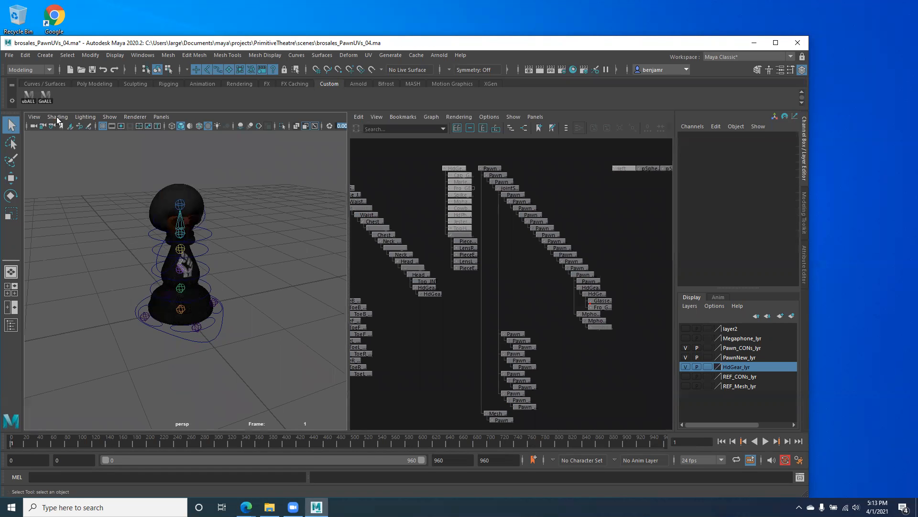
{"action": "left_click", "coordinate": [107, 125]}
{"action": "left_click", "coordinate": [110, 116]}
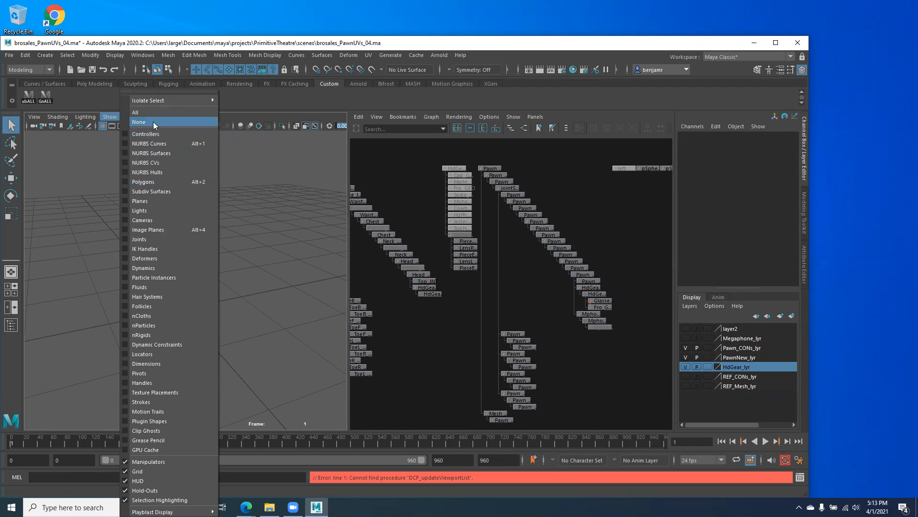
{"action": "left_click", "coordinate": [128, 182]}
{"action": "left_click", "coordinate": [115, 116]}
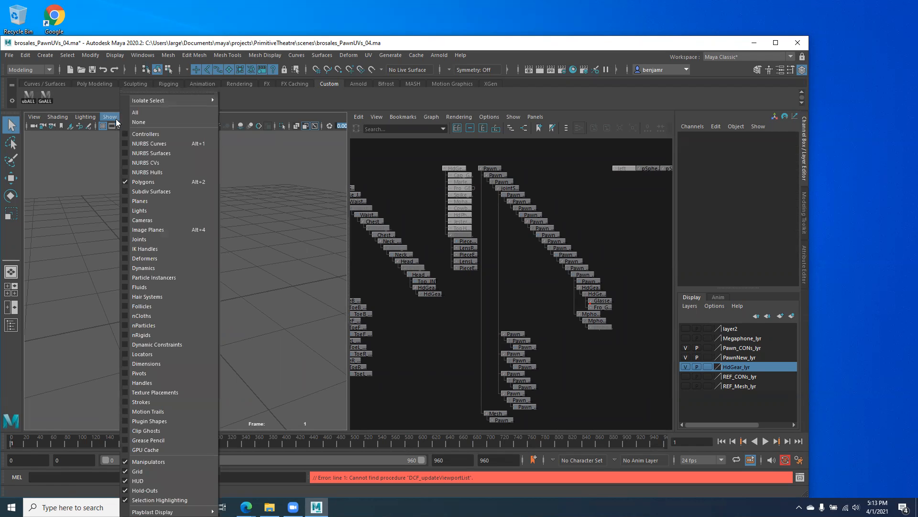
{"action": "left_click", "coordinate": [123, 144]}
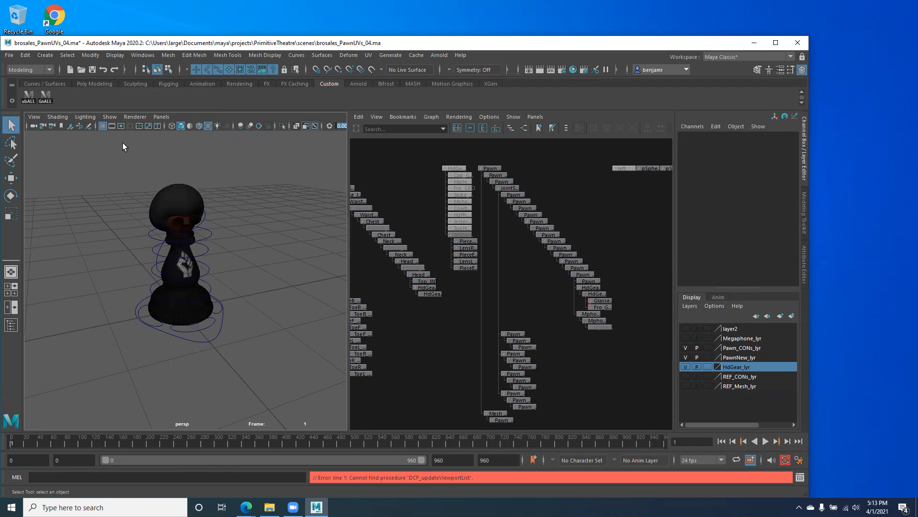
- Toggle the visibility of Pawn_CONs_lyr and PawnNew_lyr to examine what each layer controls, leaving both layers visible
{"action": "left_click", "coordinate": [684, 347]}
{"action": "left_click", "coordinate": [685, 347]}
{"action": "left_click", "coordinate": [685, 347]}
{"action": "left_click", "coordinate": [684, 347]}
{"action": "left_click", "coordinate": [685, 347]}
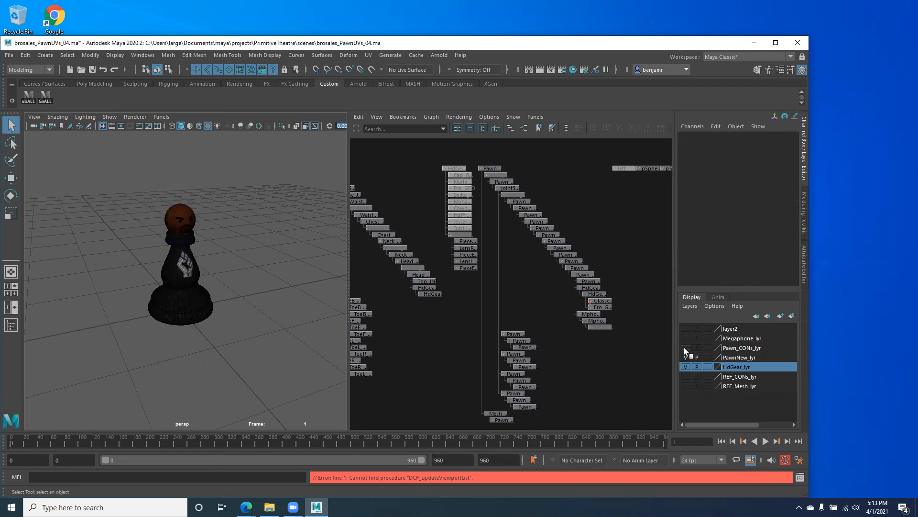
{"action": "left_click", "coordinate": [684, 347]}
{"action": "left_click", "coordinate": [684, 347]}
{"action": "left_click", "coordinate": [685, 347]}
{"action": "left_click", "coordinate": [685, 357]}
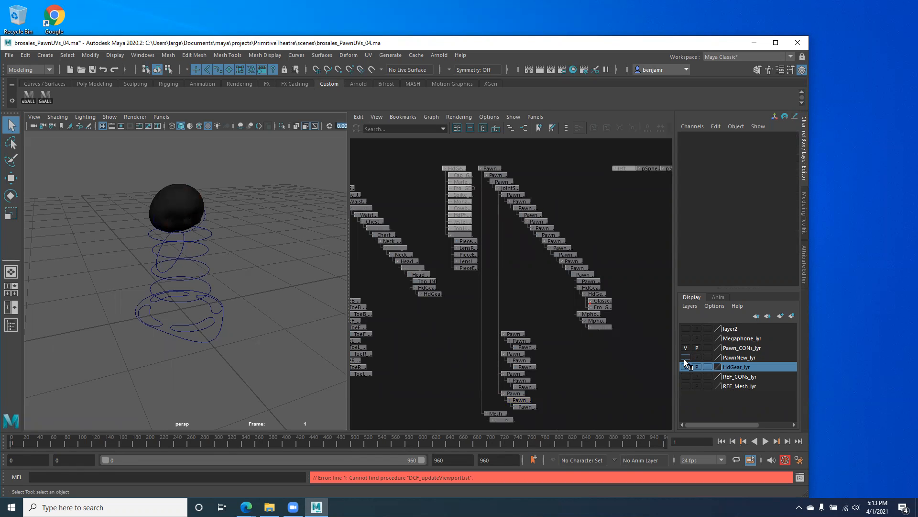
{"action": "left_click", "coordinate": [684, 358]}
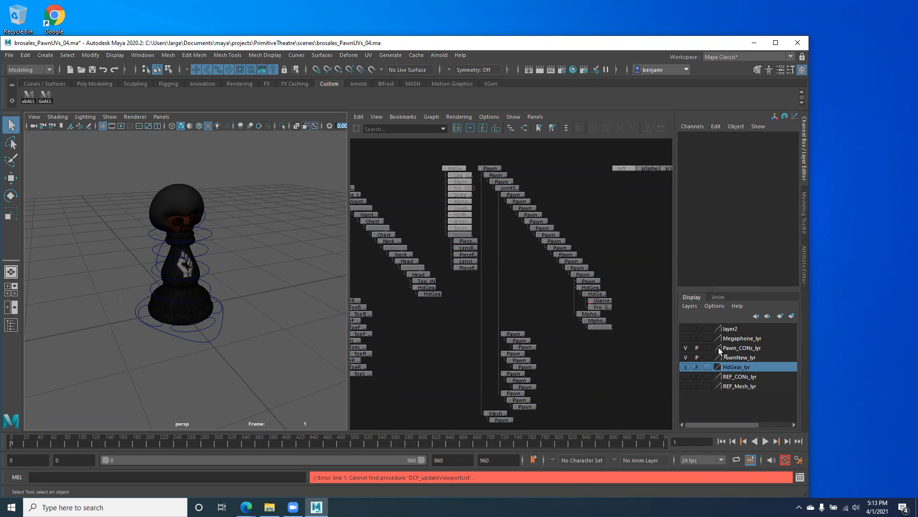
- Select all objects belonging to the Pawn_CONs_lyr display layer
{"action": "left_click", "coordinate": [734, 348]}
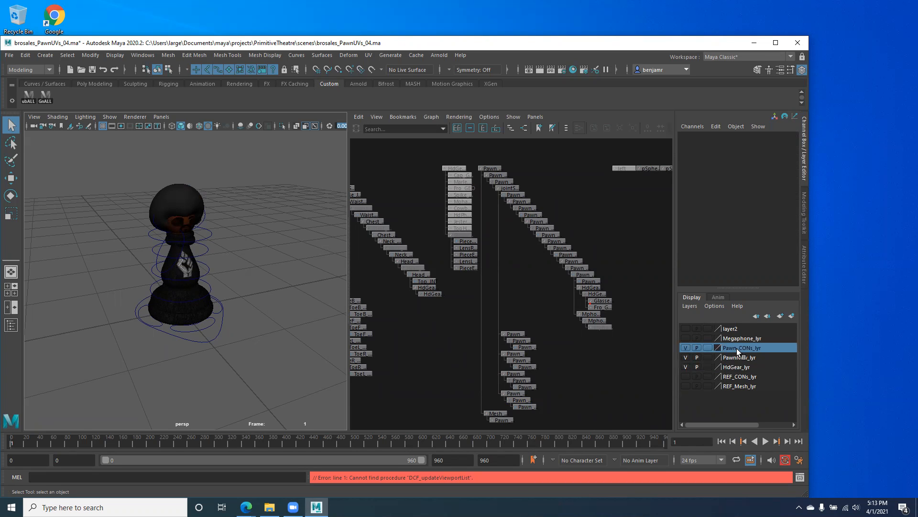
{"action": "right_click", "coordinate": [736, 348]}
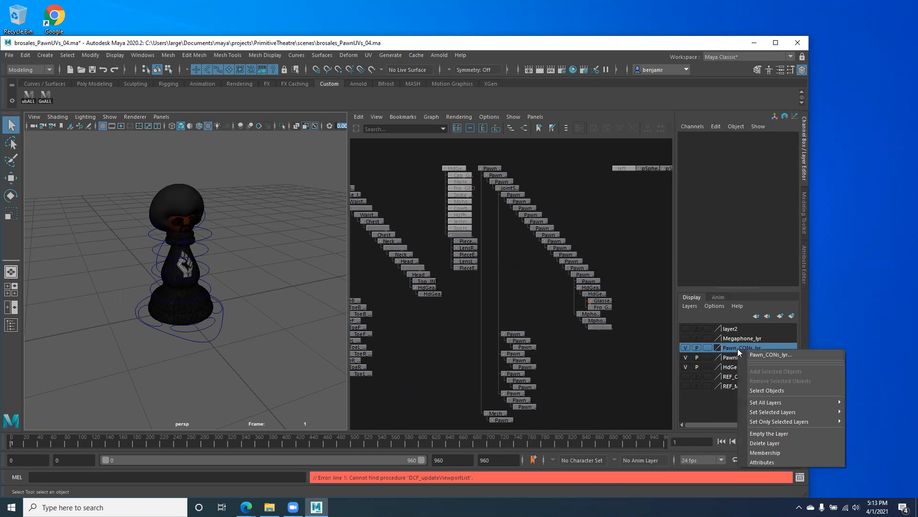
{"action": "left_click", "coordinate": [763, 390]}
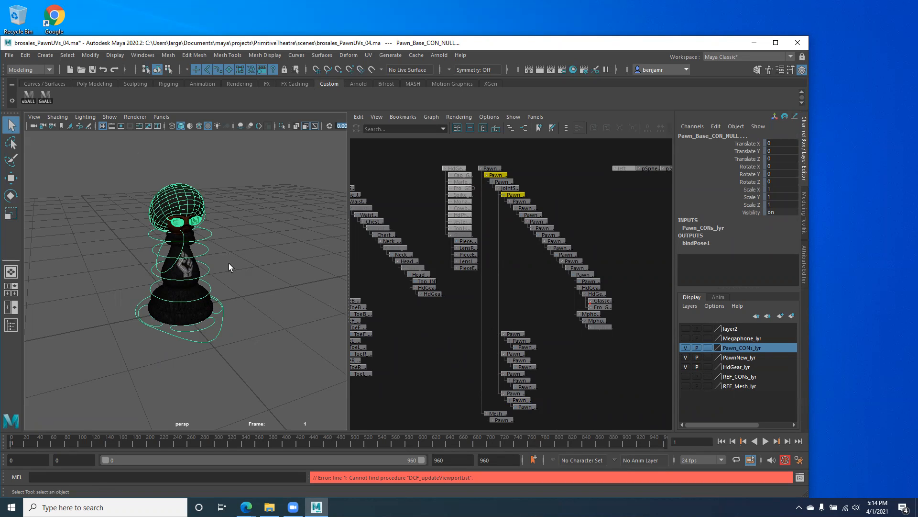
- Try moving the selected Pawn_CONs_lyr objects about -1.33 units along Z and undo the move
{"action": "key", "text": "w"}
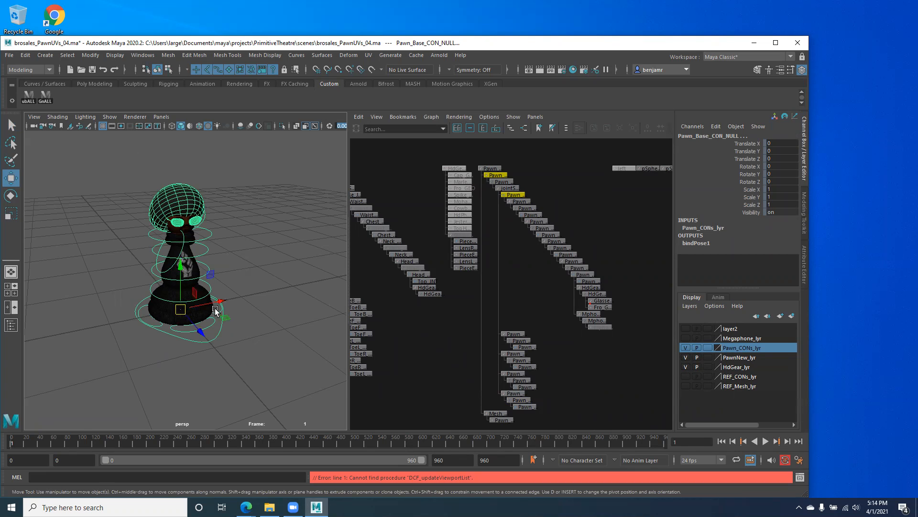
{"action": "left_click_drag", "start_coordinate": [208, 329], "coordinate": [180, 266]}
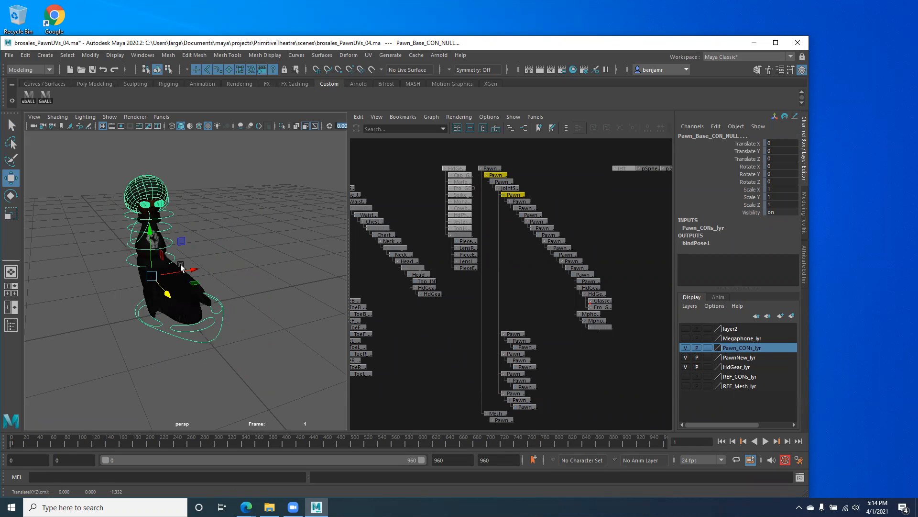
{"action": "key", "text": "ctrl+z"}
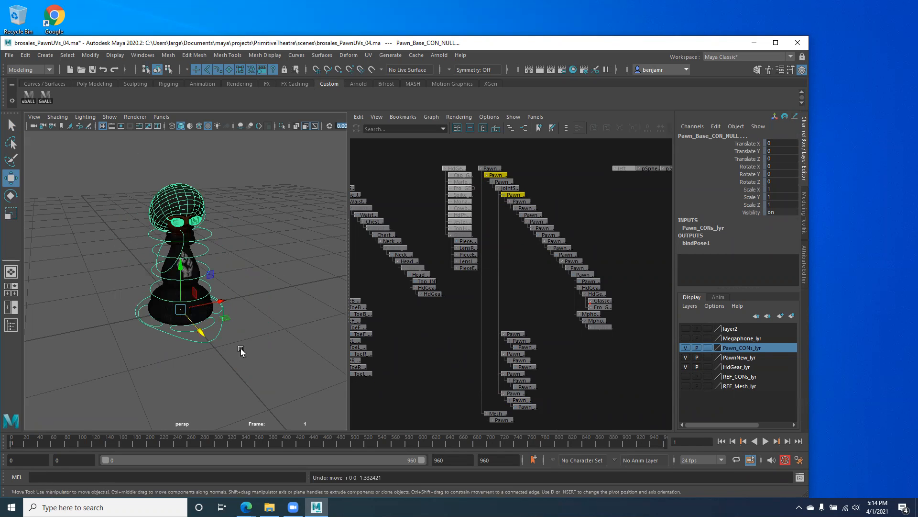
- Select the Pawn_Base_CON node in the Hypergraph hierarchy
{"action": "right_click_drag", "start_coordinate": [374, 235], "coordinate": [552, 286], "text": "alt"}
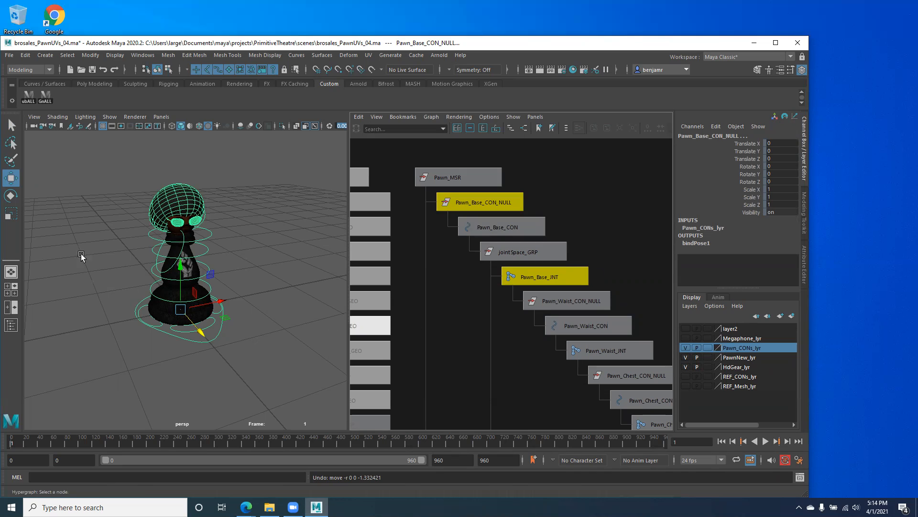
{"action": "left_click", "coordinate": [493, 227]}
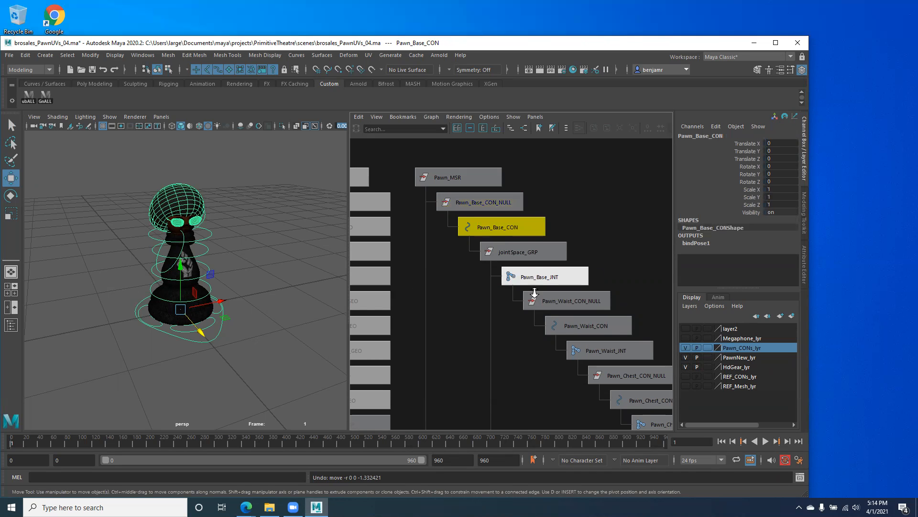
- Set the PawnNew_lyr display layer to Reference and try selecting the pawn mesh in the viewport
{"action": "left_click", "coordinate": [709, 358]}
{"action": "right_click", "coordinate": [710, 358]}
{"action": "left_click", "coordinate": [710, 358]}
{"action": "left_click", "coordinate": [709, 359]}
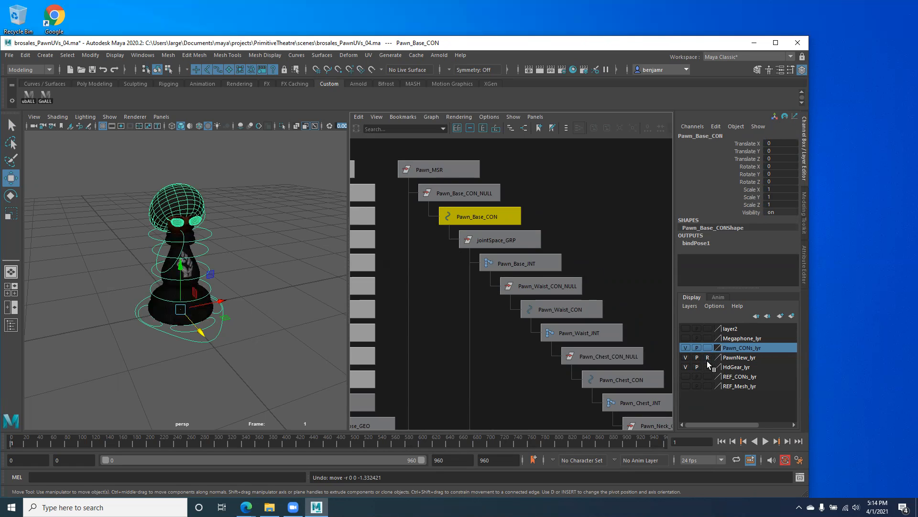
{"action": "left_click", "coordinate": [101, 291]}
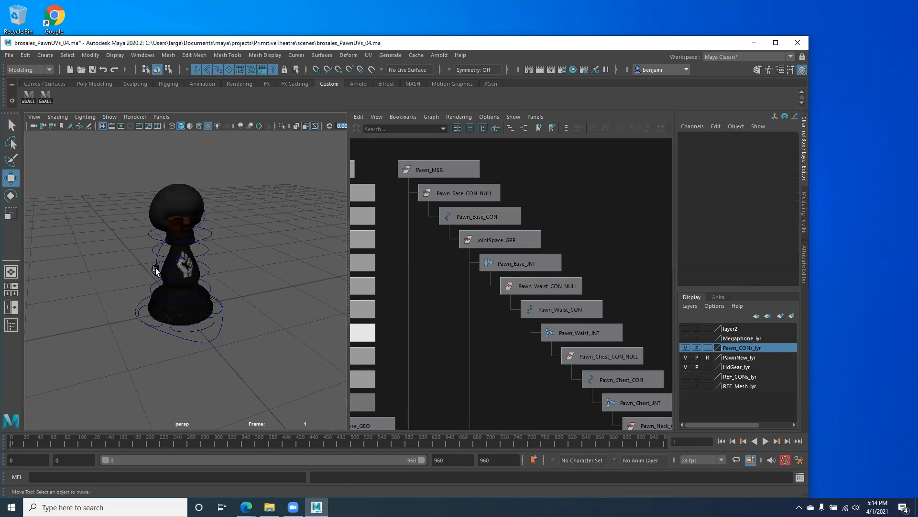
{"action": "left_click", "coordinate": [175, 224]}
{"action": "left_click", "coordinate": [181, 254]}
{"action": "left_click", "coordinate": [167, 269]}
{"action": "left_click", "coordinate": [92, 250]}
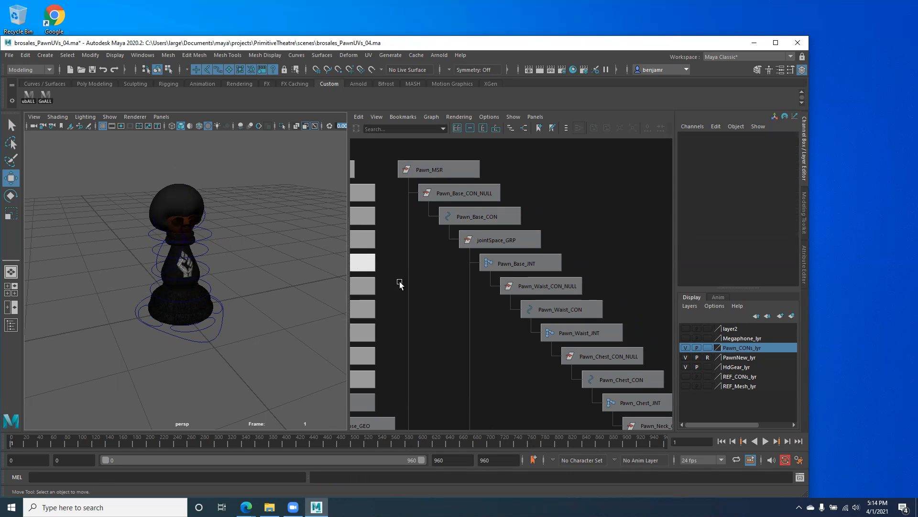
- Select the base, neck, ToeF and ToeR controls in the viewport one after another to locate their nodes in the hierarchy
{"action": "scroll", "coordinate": [403, 273], "scroll_direction": "down", "scroll_amount": 3}
{"action": "scroll", "coordinate": [458, 208], "scroll_direction": "down", "scroll_amount": 4}
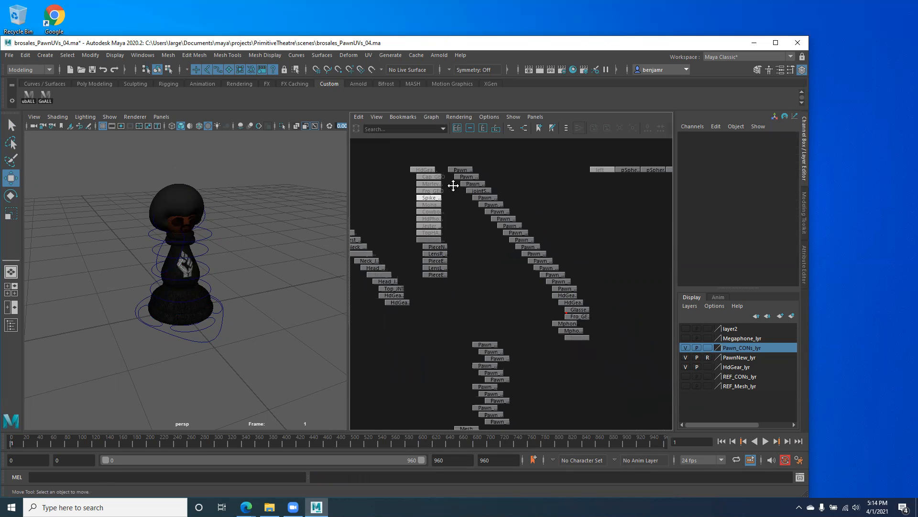
{"action": "left_click_drag", "start_coordinate": [174, 373], "coordinate": [125, 321]}
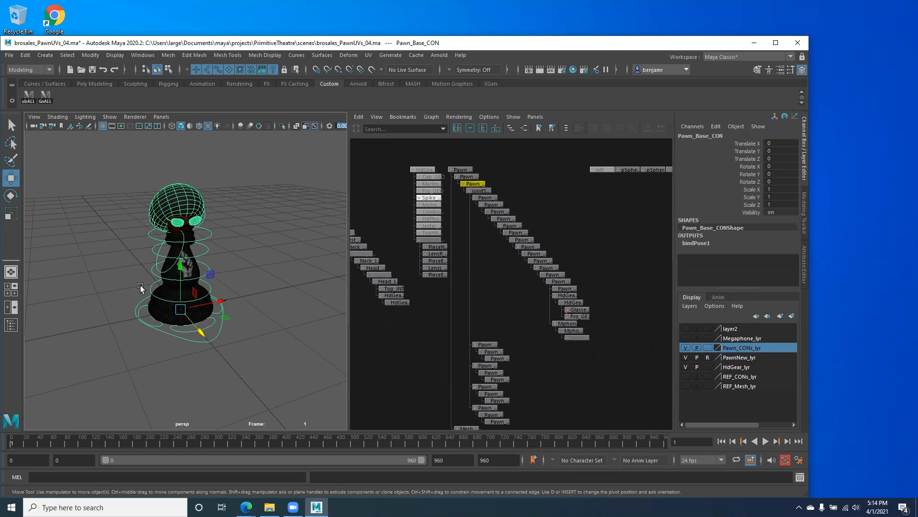
{"action": "left_click", "coordinate": [154, 238]}
{"action": "scroll", "coordinate": [249, 277], "scroll_direction": "up", "scroll_amount": 5}
{"action": "left_click_drag", "start_coordinate": [231, 255], "coordinate": [257, 284]}
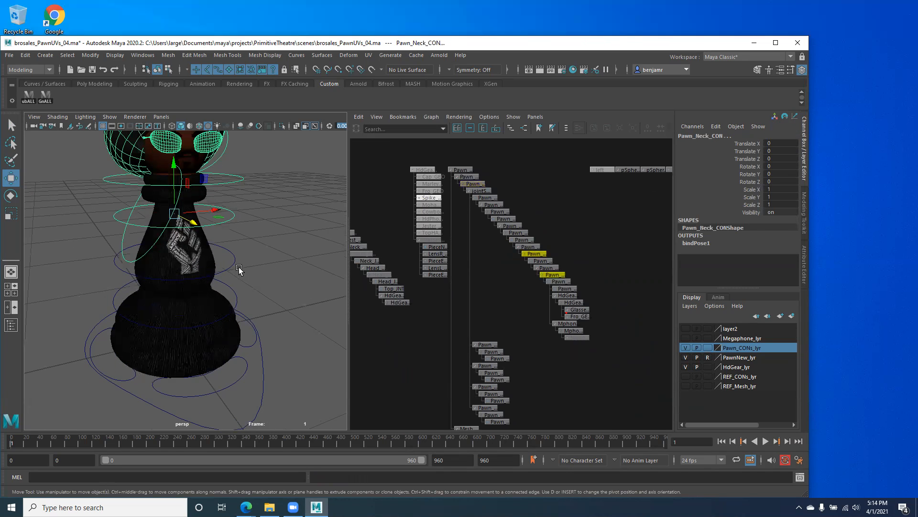
{"action": "left_click_drag", "start_coordinate": [227, 398], "coordinate": [92, 376]}
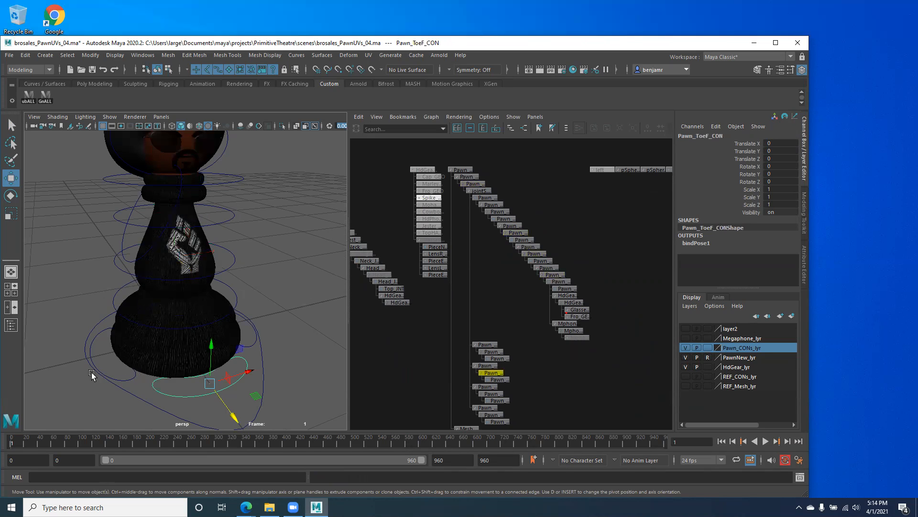
{"action": "left_click", "coordinate": [126, 378]}
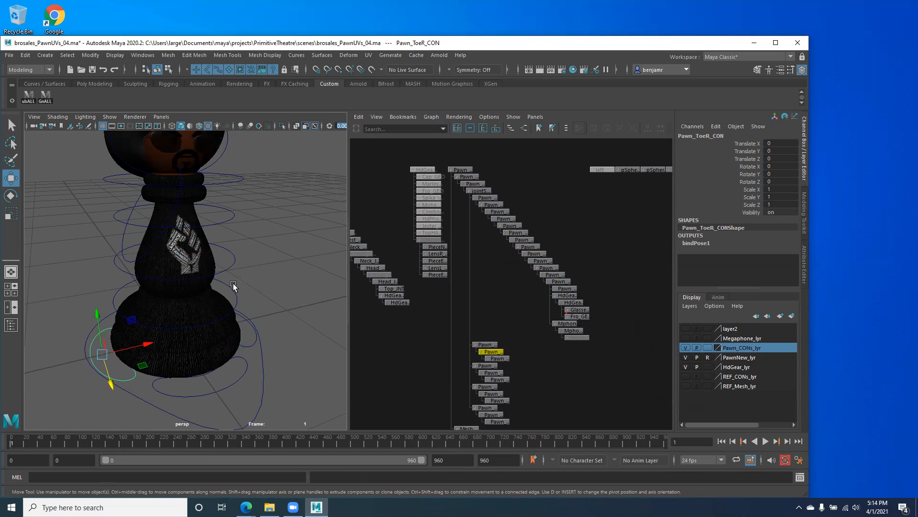
- Toggle the visibility of Pawn_CONs_lyr to see what it hides, leaving the layer visible
{"action": "left_click", "coordinate": [685, 348]}
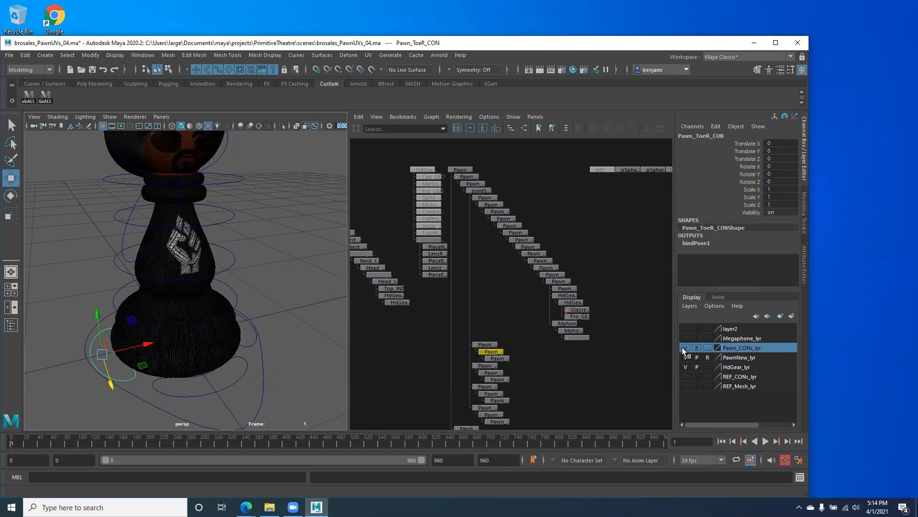
{"action": "left_click", "coordinate": [685, 347]}
{"action": "scroll", "coordinate": [288, 314], "scroll_direction": "down", "scroll_amount": 3}
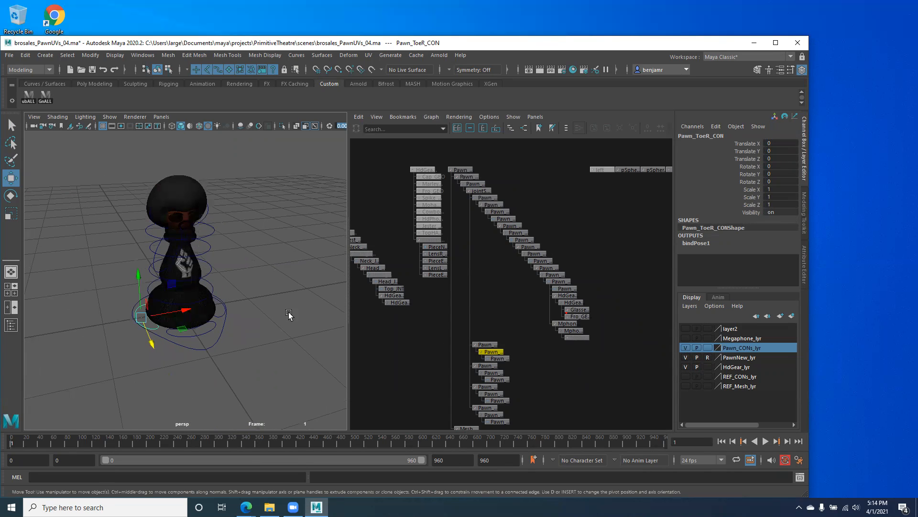
{"action": "left_click", "coordinate": [686, 348]}
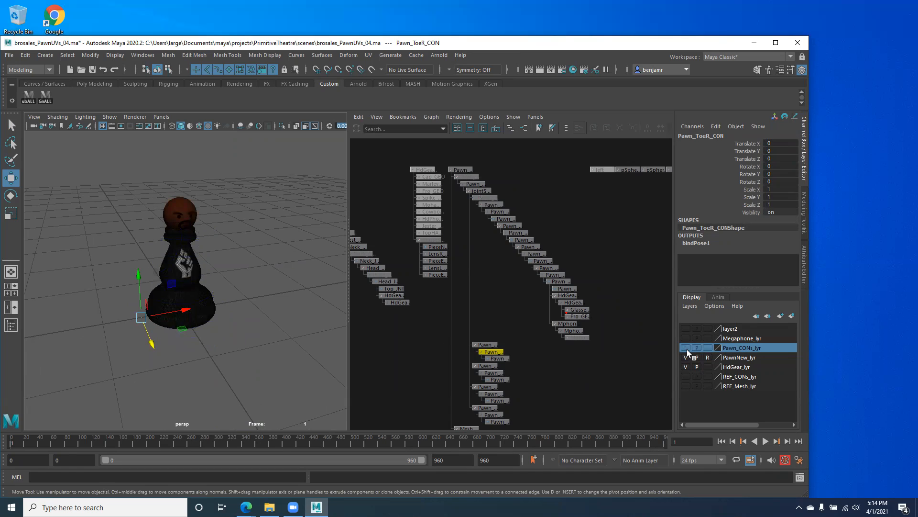
{"action": "left_click", "coordinate": [686, 347]}
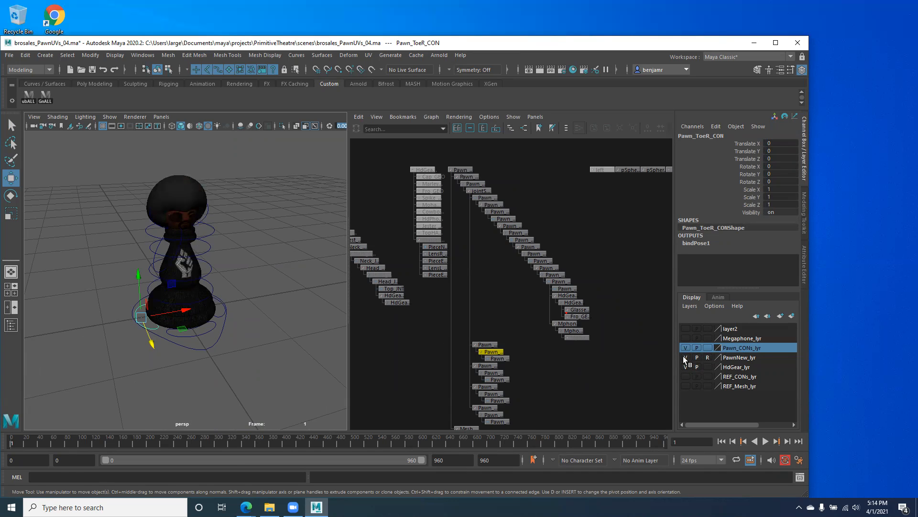
- Hide PawnNew_lyr and switch Pawn_CONs_lyr off and on repeatedly to examine the remaining controls and head gear
{"action": "left_click", "coordinate": [684, 357]}
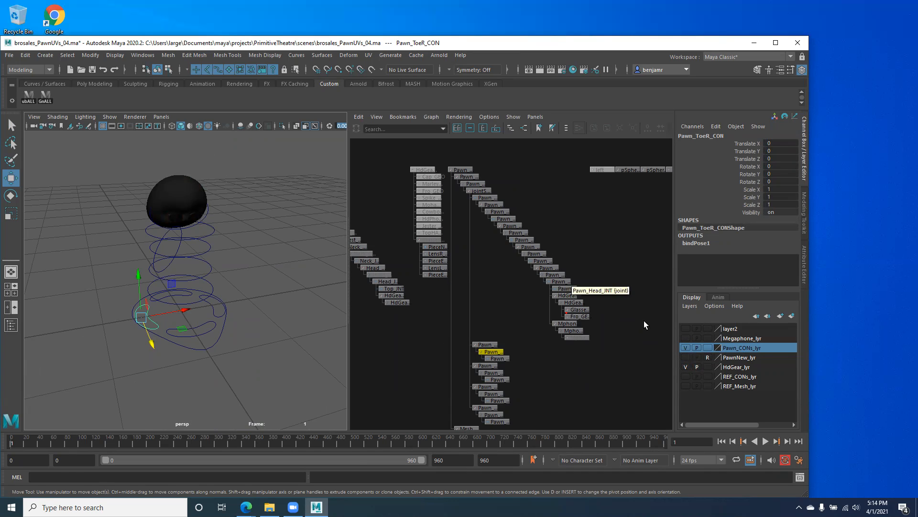
{"action": "left_click", "coordinate": [682, 344]}
{"action": "left_click", "coordinate": [682, 344]}
{"action": "left_click", "coordinate": [682, 344]}
{"action": "left_click", "coordinate": [682, 344]}
{"action": "left_click", "coordinate": [683, 344]}
{"action": "left_click", "coordinate": [682, 344]}
{"action": "left_click", "coordinate": [683, 344]}
{"action": "left_click", "coordinate": [682, 344]}
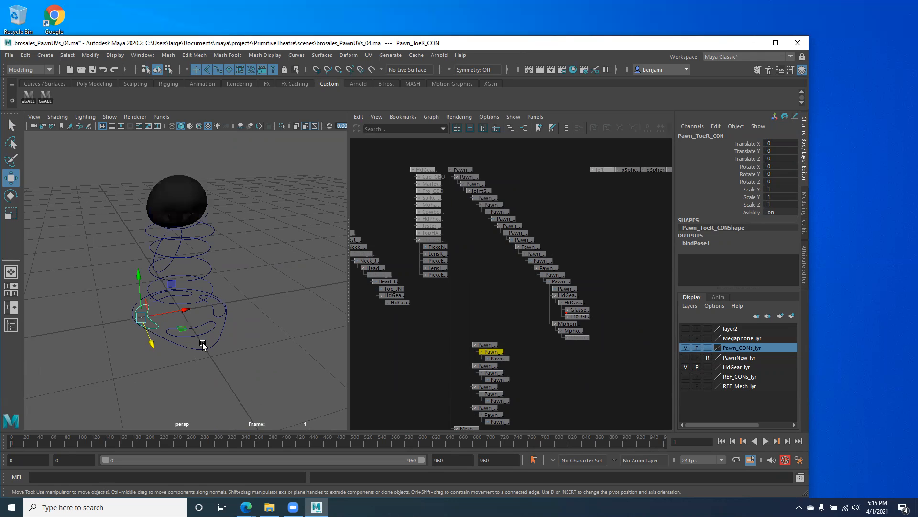
- Select the Pawn_Base_CON curve around the pawn's base and locate its node in the Hypergraph hierarchy
{"action": "left_click", "coordinate": [213, 348]}
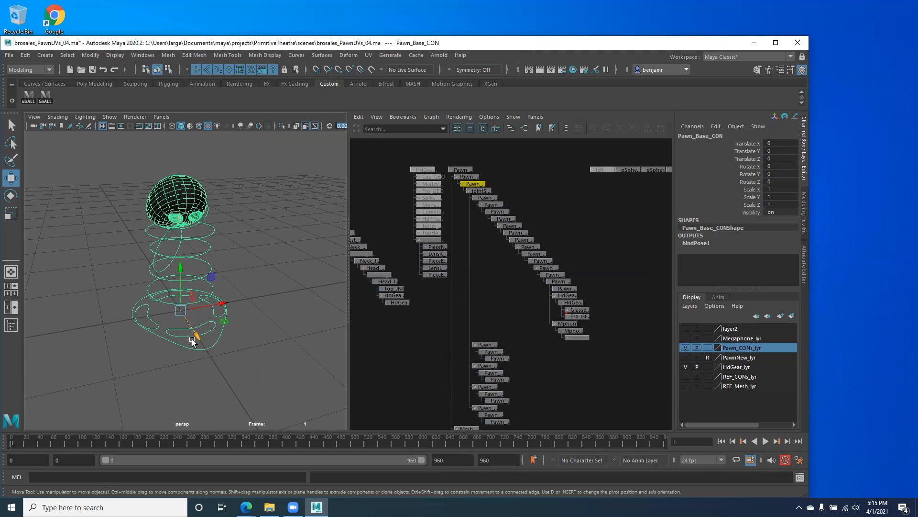
{"action": "middle_click_drag", "start_coordinate": [417, 229], "coordinate": [451, 339], "text": "alt"}
{"action": "scroll", "coordinate": [489, 218], "scroll_direction": "up", "scroll_amount": 5}
{"action": "scroll", "coordinate": [453, 289], "scroll_direction": "up", "scroll_amount": 3}
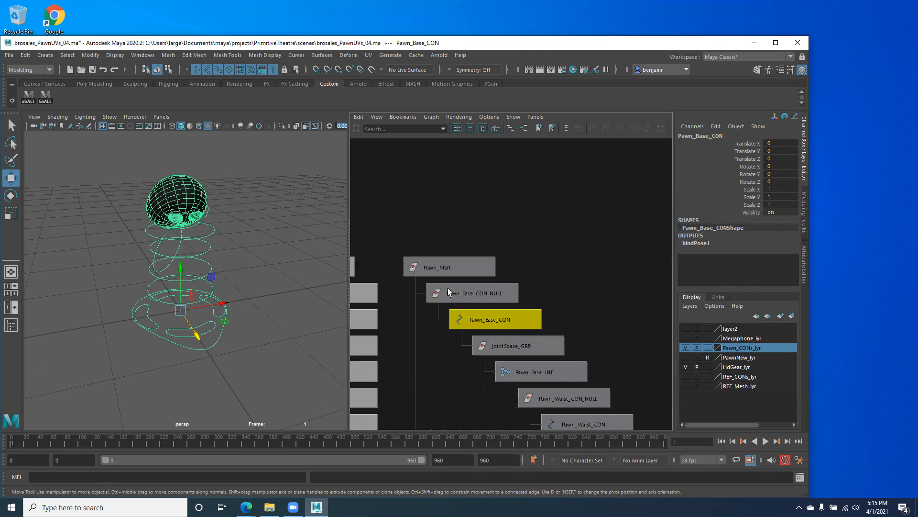
- Toggle Pawn_CONs_lyr and inspect Pawn_Base_CON_NULL and Pawn_Base_JNT for their display layer connections
{"action": "left_click", "coordinate": [683, 345]}
{"action": "left_click", "coordinate": [683, 344]}
{"action": "left_click", "coordinate": [683, 344]}
{"action": "left_click", "coordinate": [683, 344]}
{"action": "left_click", "coordinate": [683, 344]}
{"action": "left_click", "coordinate": [683, 344]}
{"action": "left_click", "coordinate": [455, 296]}
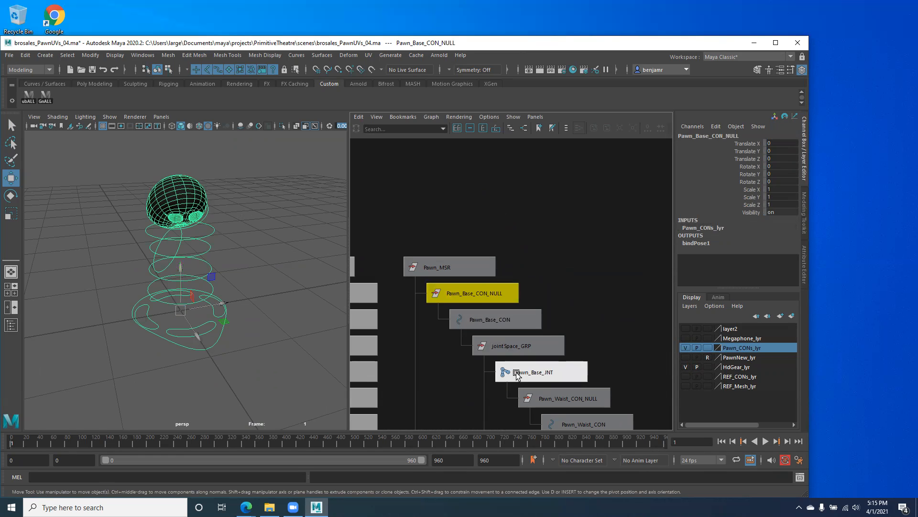
{"action": "left_click", "coordinate": [517, 373]}
- Delete the Pawn_CONs_lyr display layer after a last visibility check
{"action": "left_click", "coordinate": [686, 347]}
{"action": "left_click", "coordinate": [686, 346]}
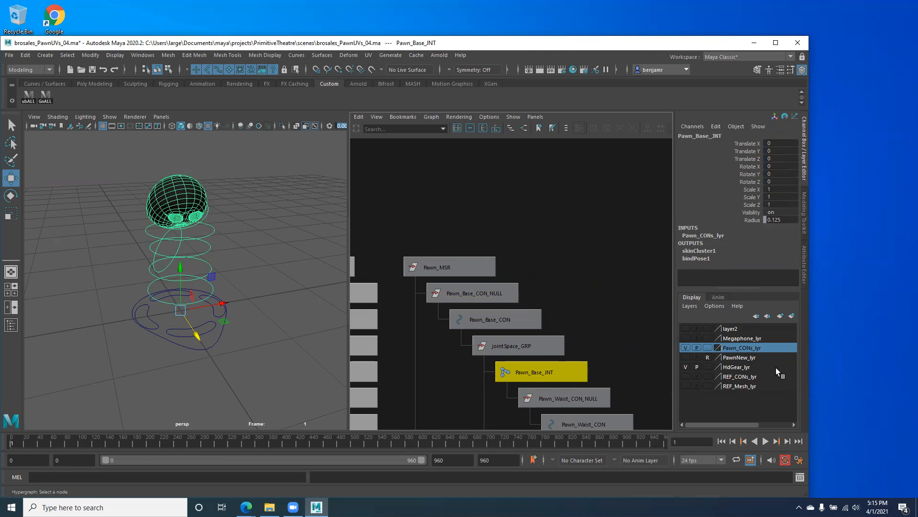
{"action": "right_click", "coordinate": [745, 350]}
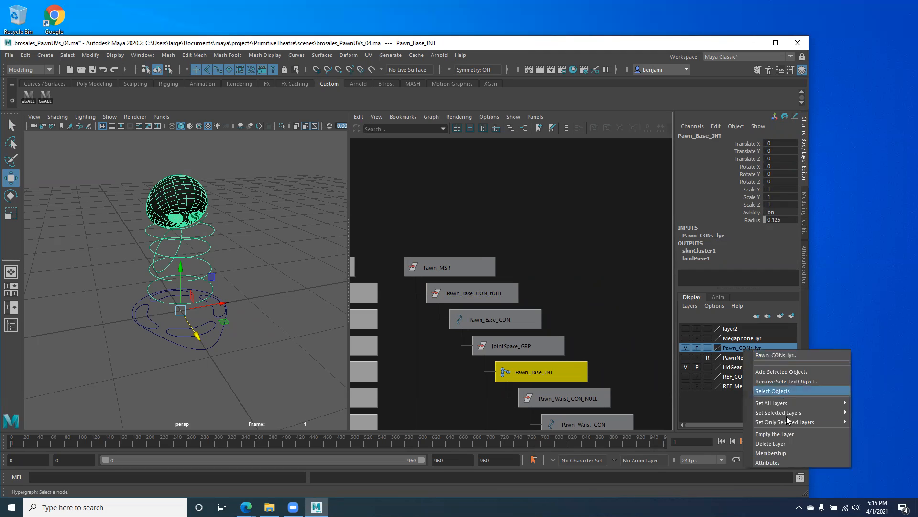
{"action": "left_click", "coordinate": [778, 443]}
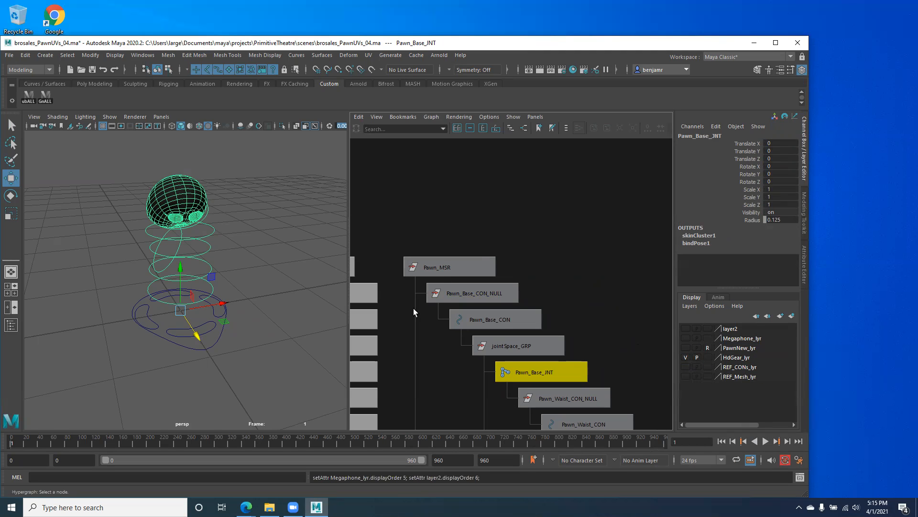
- Select only the Pawn_Base_CON control and bring the Pawn_MSR branch into view in the Hypergraph
{"action": "scroll", "coordinate": [413, 311], "scroll_direction": "down", "scroll_amount": 8}
{"action": "left_click", "coordinate": [94, 231]}
{"action": "left_click_drag", "start_coordinate": [191, 338], "coordinate": [206, 368]}
{"action": "middle_click_drag", "start_coordinate": [423, 259], "coordinate": [459, 293], "text": "alt"}
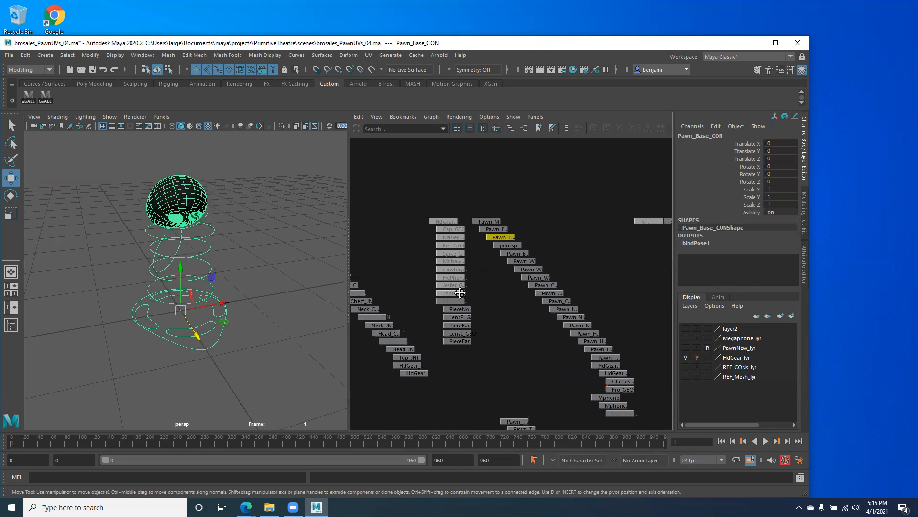
{"action": "scroll", "coordinate": [525, 269], "scroll_direction": "up", "scroll_amount": 3}
{"action": "middle_click_drag", "start_coordinate": [476, 198], "coordinate": [426, 221], "text": "alt"}
{"action": "right_click_drag", "start_coordinate": [425, 221], "coordinate": [509, 206], "text": "alt"}
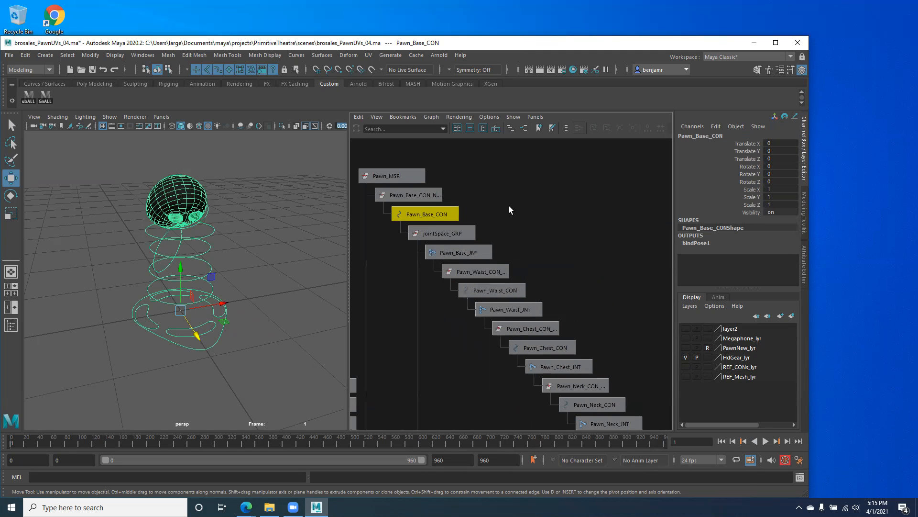
{"action": "left_click", "coordinate": [508, 206]}
{"action": "left_click", "coordinate": [402, 213]}
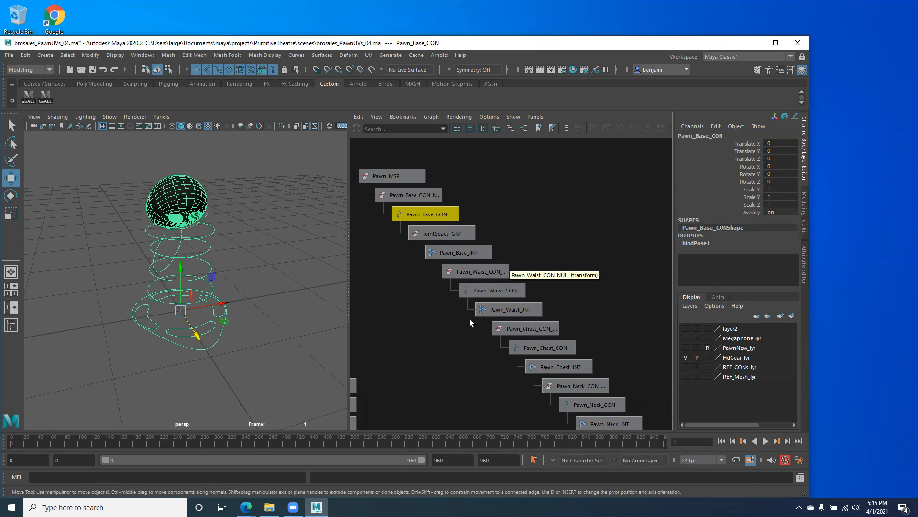
- Add Pawn_Waist_CON, Pawn_Chest_CON, Pawn_Neck_CON, Pawn_Head_CON and HdGear_CON to the selection in the Hypergraph
{"action": "left_click", "coordinate": [473, 289]}
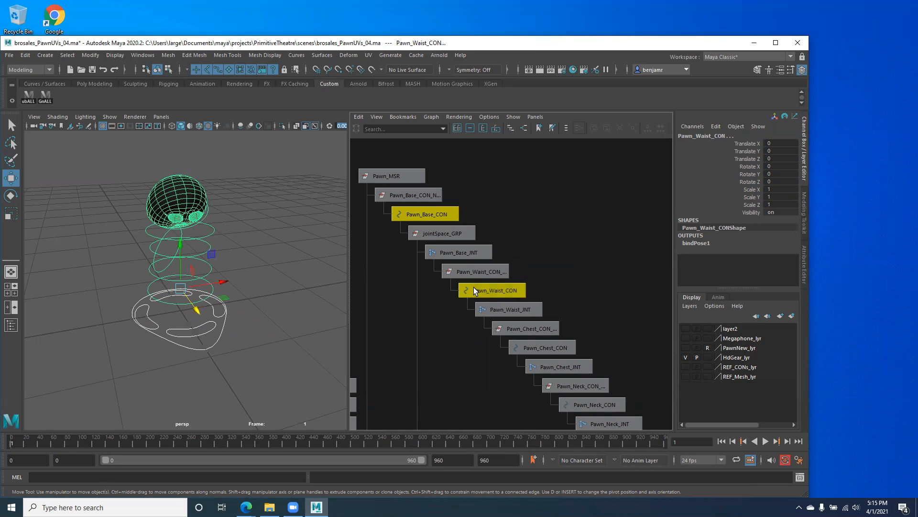
{"action": "middle_click_drag", "start_coordinate": [468, 319], "coordinate": [415, 209]}
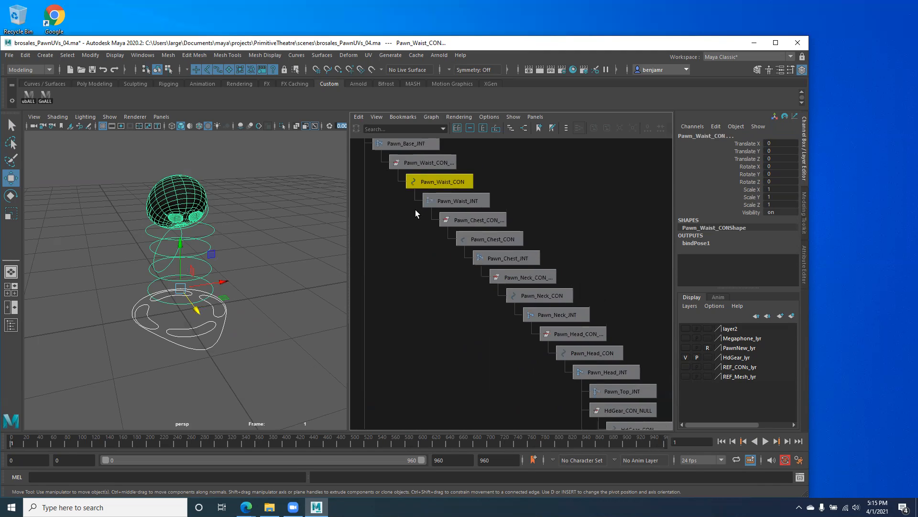
{"action": "left_click", "coordinate": [471, 240]}
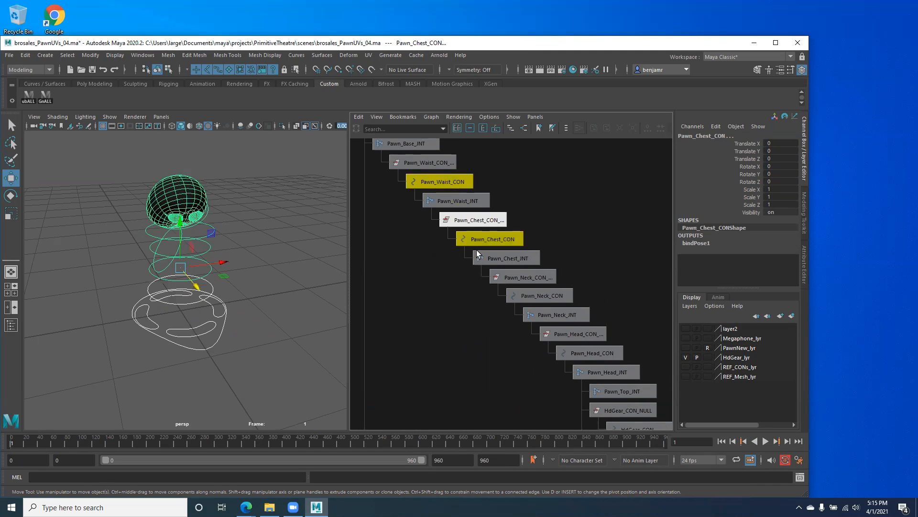
{"action": "left_click", "coordinate": [536, 295]}
{"action": "left_click", "coordinate": [585, 356]}
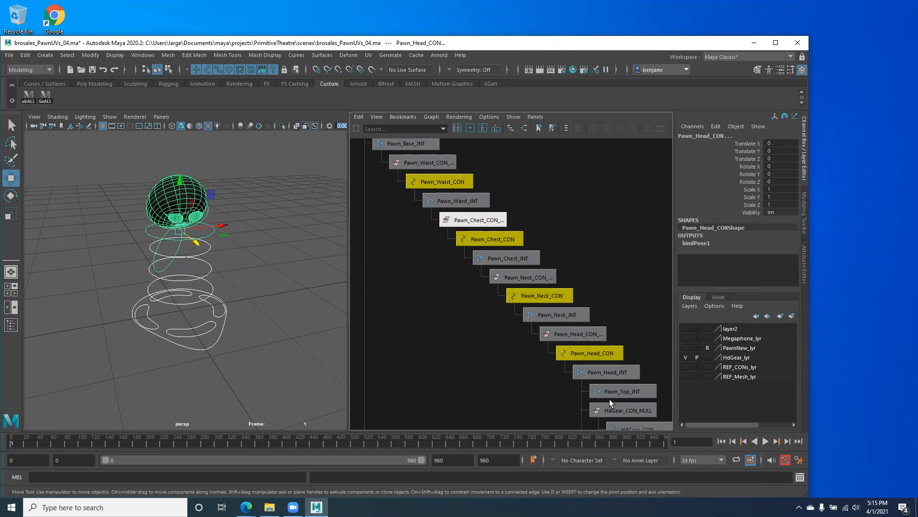
{"action": "middle_click_drag", "start_coordinate": [530, 366], "coordinate": [486, 257]}
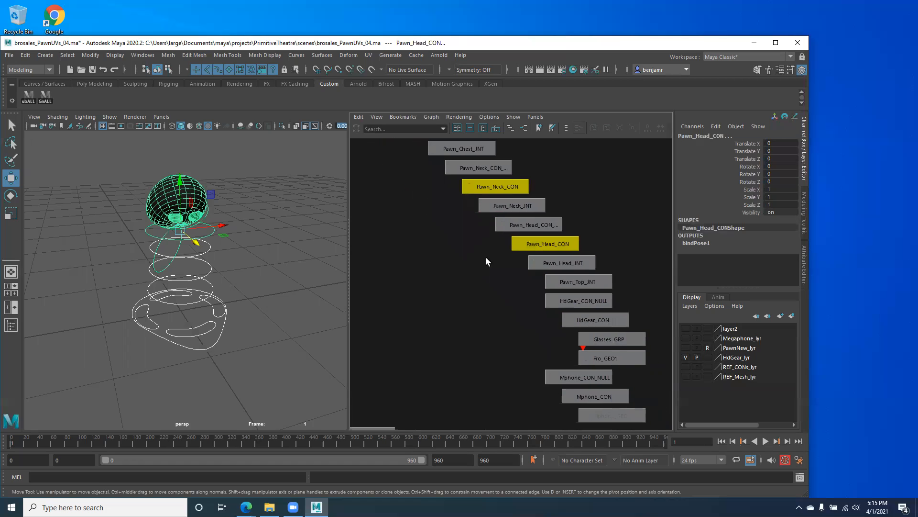
{"action": "left_click", "coordinate": [594, 322]}
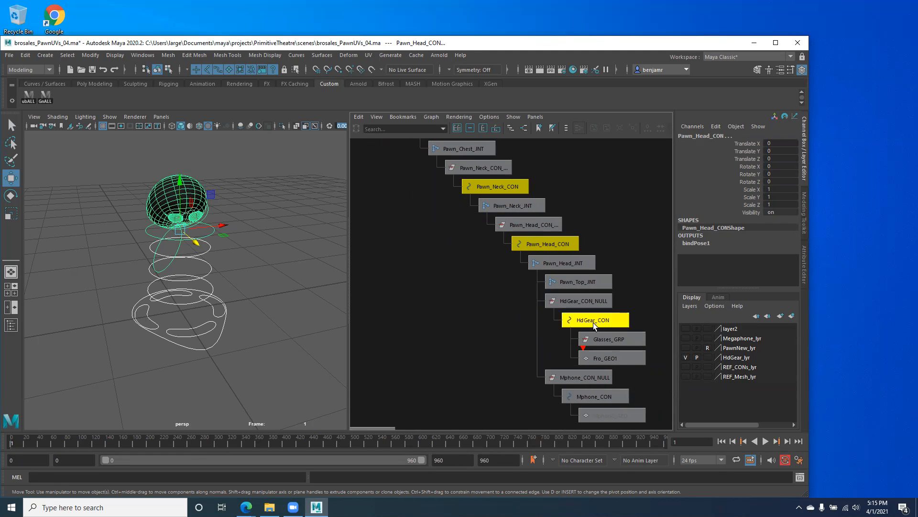
{"action": "left_click_drag", "start_coordinate": [184, 240], "coordinate": [163, 242], "text": "alt"}
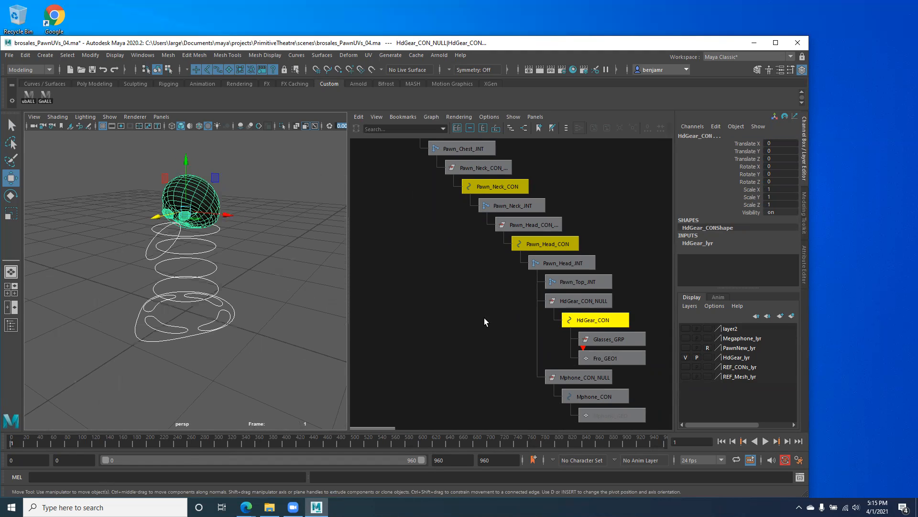
- Add Pawn_ToeR_CON, Pawn_ToeF_CON, Pawn_ToeL_CON and Pawn_ToeB_CON to the selected controls
{"action": "scroll", "coordinate": [486, 320], "scroll_direction": "down", "scroll_amount": 5}
{"action": "middle_click_drag", "start_coordinate": [460, 243], "coordinate": [421, 220], "text": "alt"}
{"action": "right_click_drag", "start_coordinate": [420, 220], "coordinate": [498, 252], "text": "alt"}
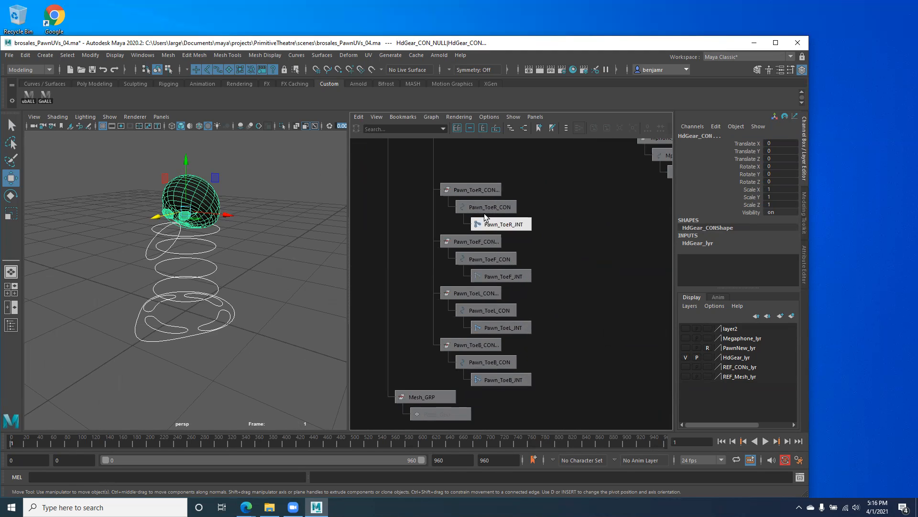
{"action": "left_click", "coordinate": [482, 206]}
{"action": "left_click", "coordinate": [506, 261], "text": "shift"}
{"action": "left_click", "coordinate": [505, 311], "text": "shift"}
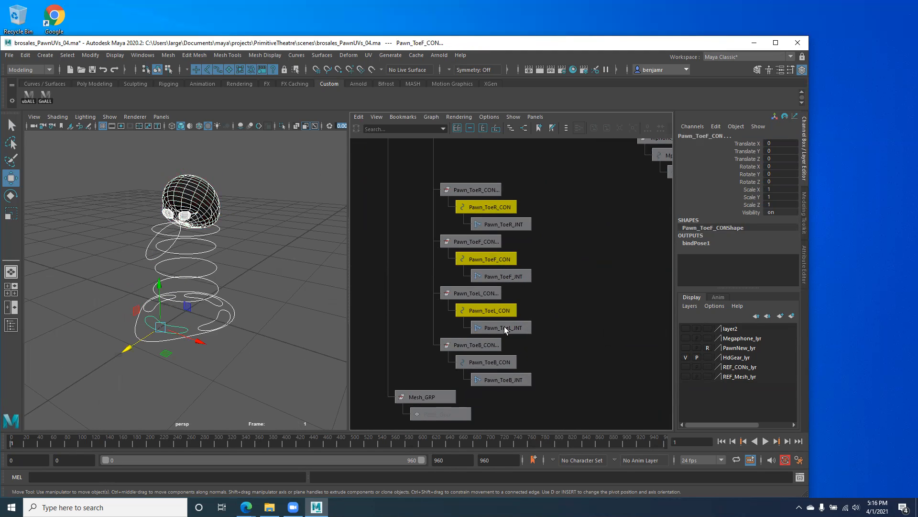
{"action": "left_click", "coordinate": [502, 362], "text": "shift"}
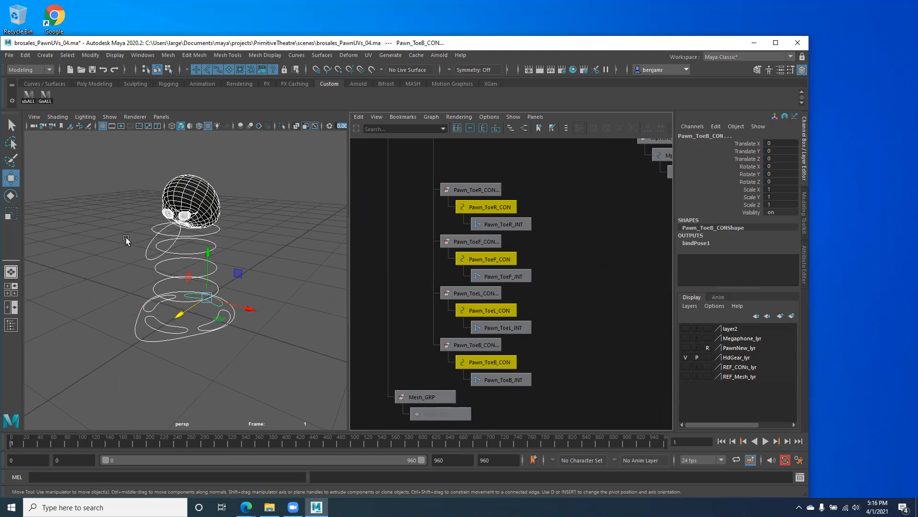
{"action": "left_click_drag", "start_coordinate": [162, 177], "coordinate": [168, 178], "text": "alt"}
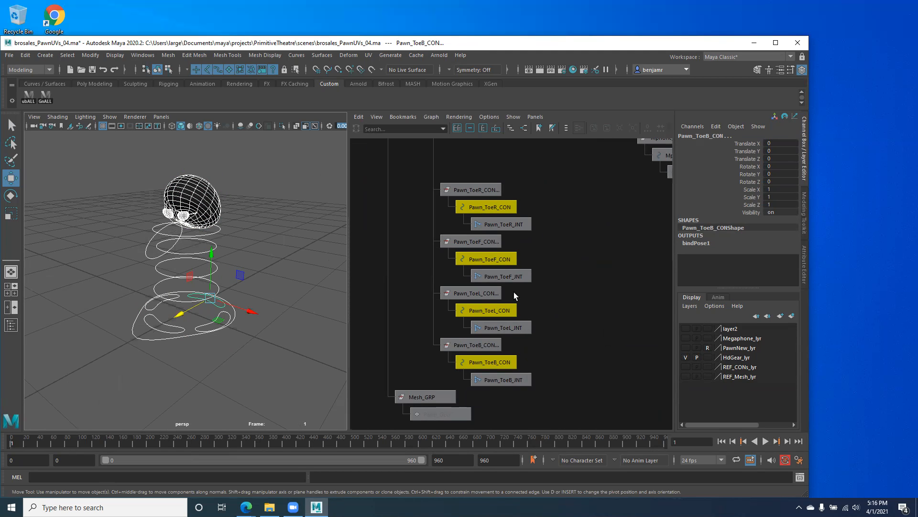
- Frame the full hierarchy and the pawn rig, and toggle layer2's visibility on and off to check its contents
{"action": "middle_click_drag", "start_coordinate": [605, 177], "coordinate": [587, 272], "text": "alt"}
{"action": "right_click_drag", "start_coordinate": [585, 268], "coordinate": [455, 287], "text": "alt"}
{"action": "middle_click_drag", "start_coordinate": [456, 287], "coordinate": [548, 267], "text": "alt"}
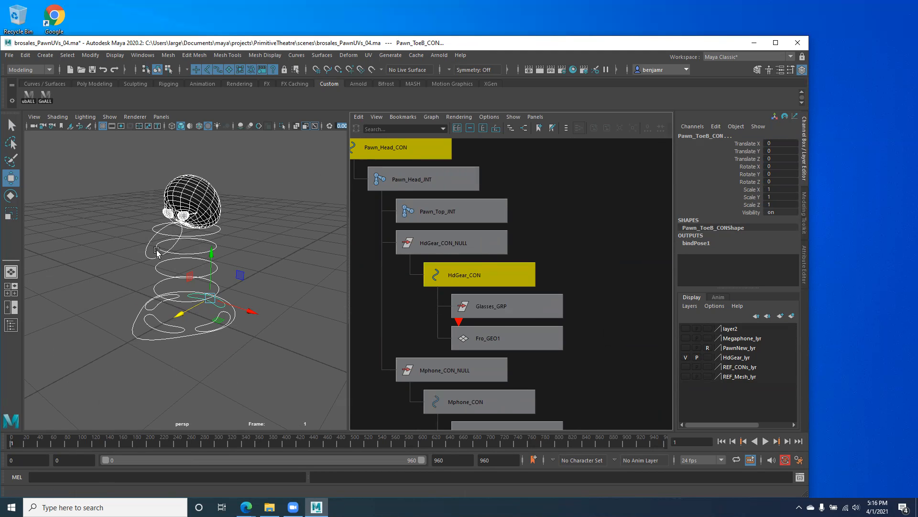
{"action": "key", "text": "a"}
{"action": "key", "text": "a"}
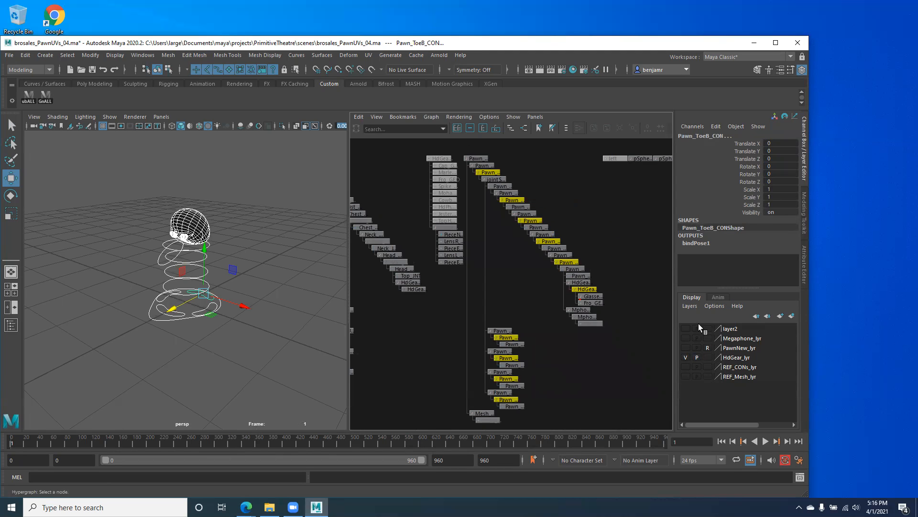
{"action": "left_click", "coordinate": [685, 329]}
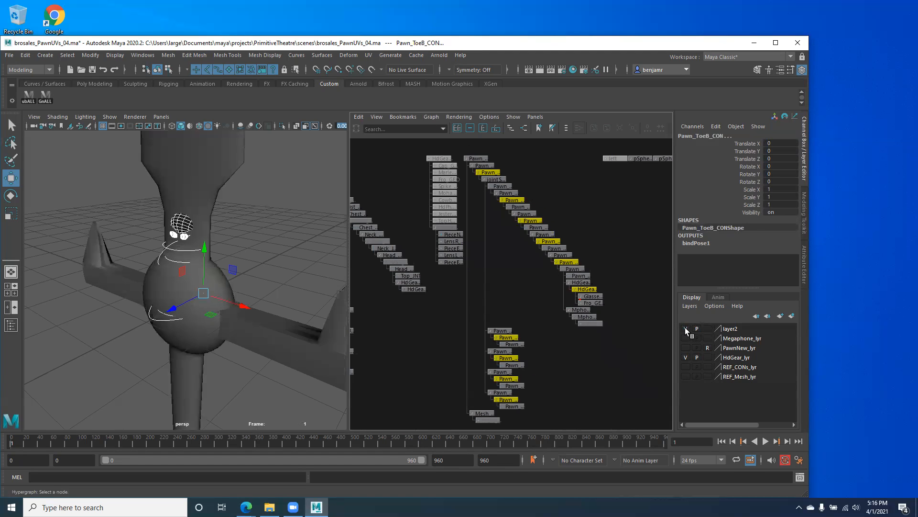
{"action": "left_click", "coordinate": [685, 329]}
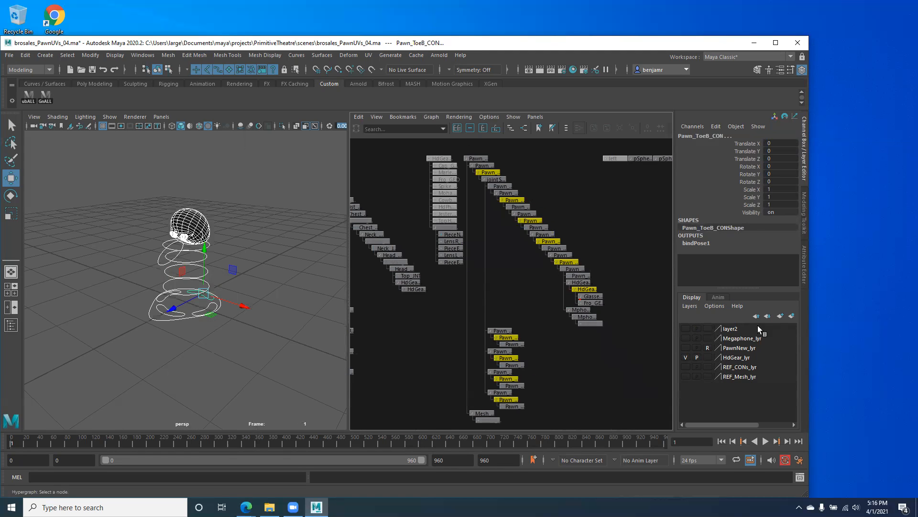
- Create a display layer from the selected pawn controls and name it Pawn_CONs_lyr
{"action": "left_click", "coordinate": [790, 317]}
{"action": "double_click", "coordinate": [729, 329]}
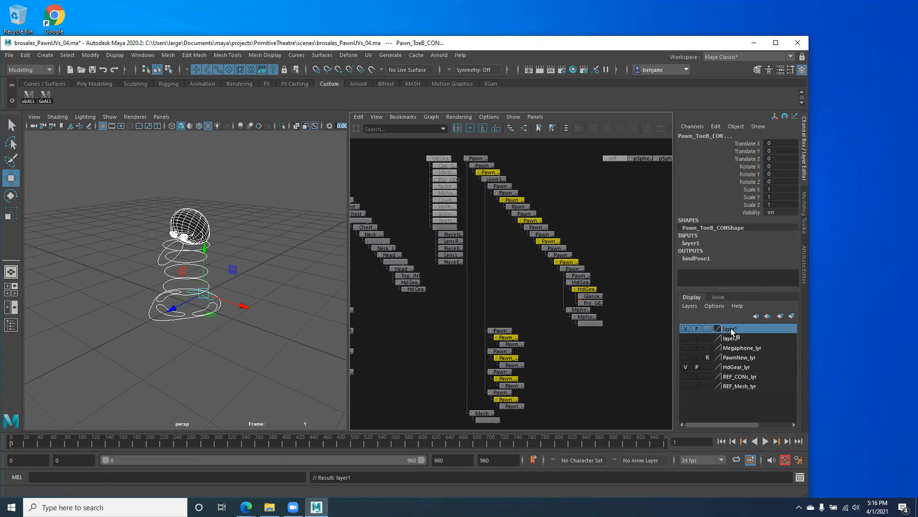
{"action": "left_click_drag", "start_coordinate": [543, 195], "coordinate": [503, 191]}
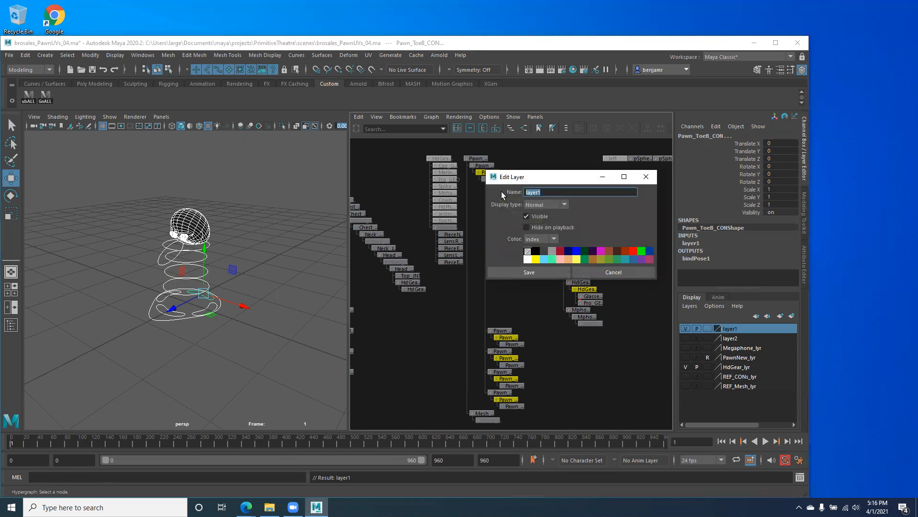
{"action": "type", "text": "Pawn_CONs_ly"}
{"action": "key", "text": "Return"}
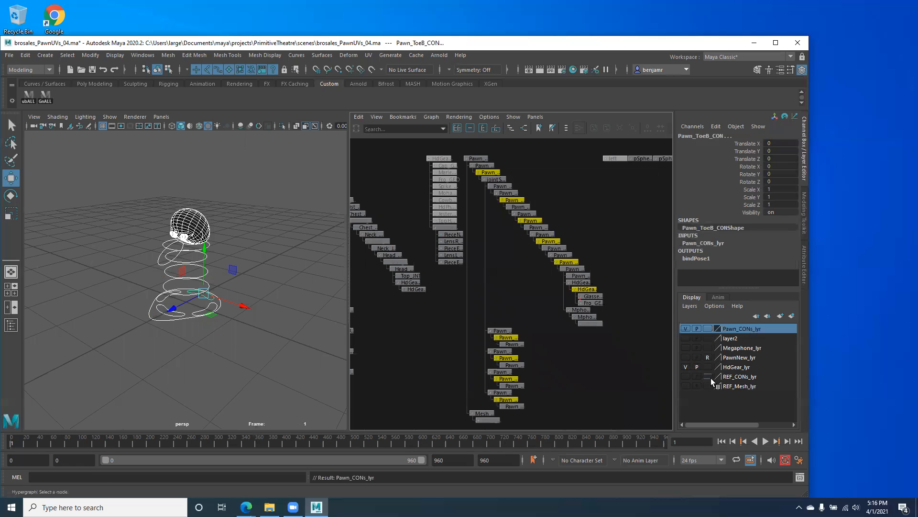
- Clear the selection and toggle the Pawn_CONs_lyr layer's visibility to check which objects it hides
{"action": "left_click", "coordinate": [572, 351]}
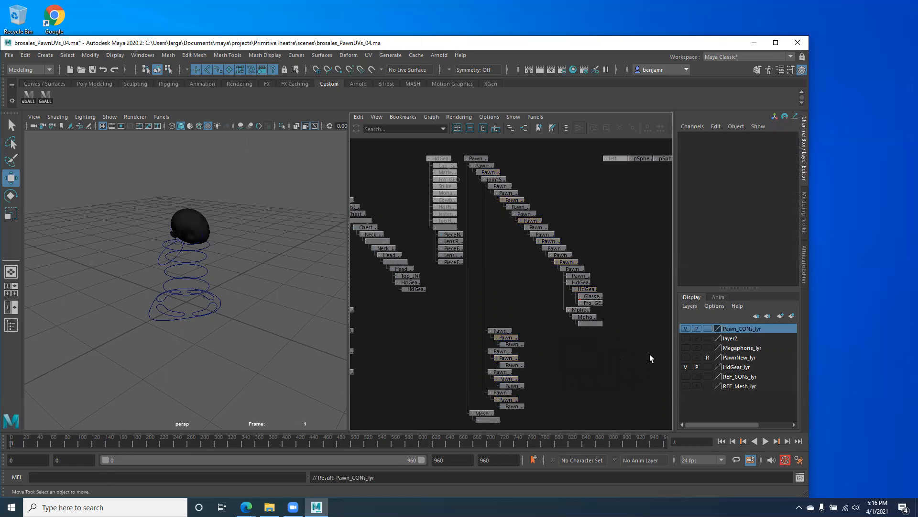
{"action": "left_click", "coordinate": [685, 328]}
{"action": "left_click", "coordinate": [685, 328]}
{"action": "left_click", "coordinate": [685, 328]}
{"action": "left_click", "coordinate": [686, 328]}
- Select all objects in the Pawn_CONs_lyr layer and inspect the selected nodes in the Hypergraph
{"action": "right_click", "coordinate": [733, 326]}
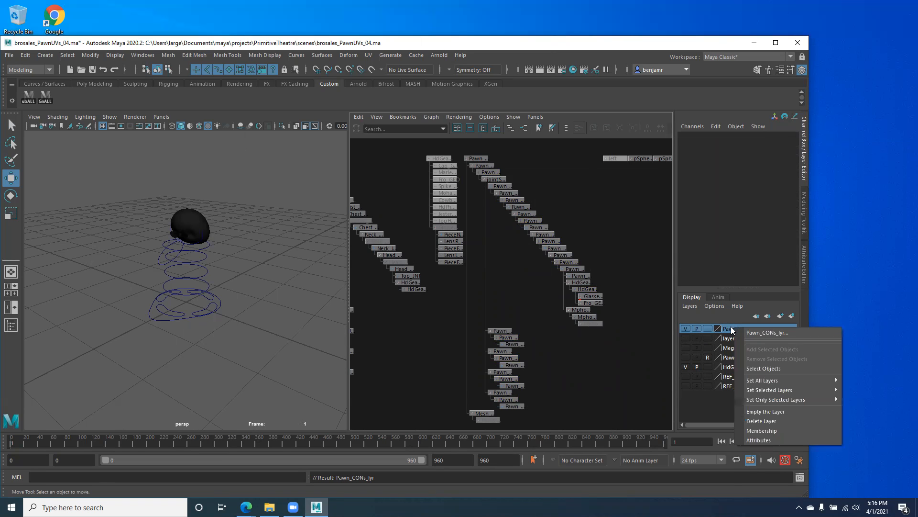
{"action": "left_click", "coordinate": [750, 368]}
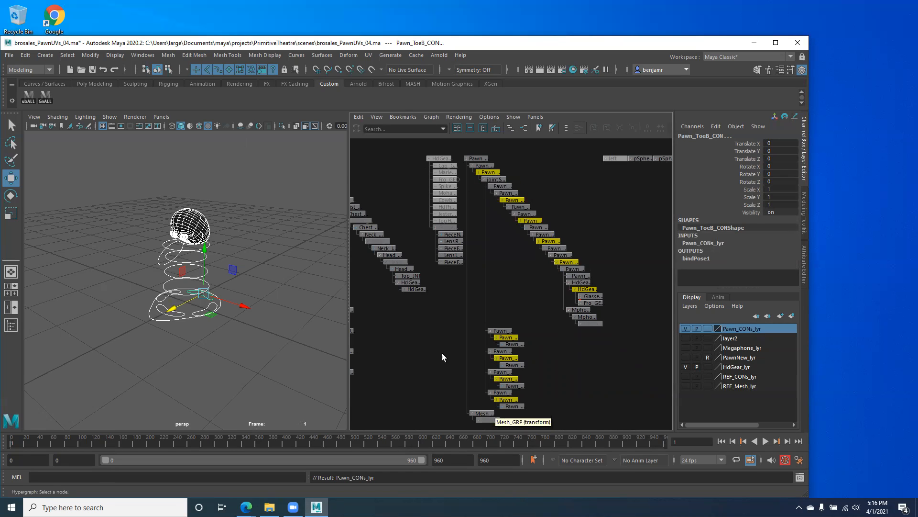
{"action": "right_click_drag", "start_coordinate": [536, 280], "coordinate": [616, 367], "text": "alt"}
{"action": "scroll", "coordinate": [537, 353], "scroll_direction": "up", "scroll_amount": 3}
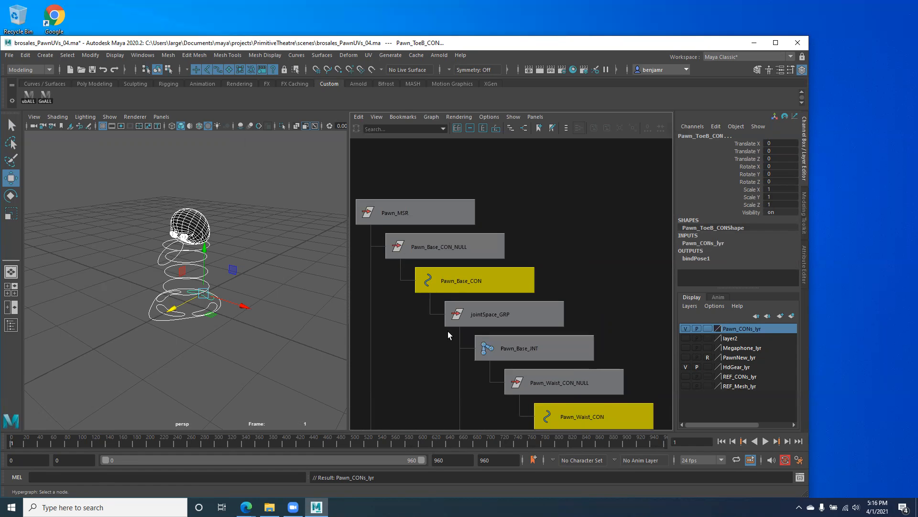
{"action": "right_click_drag", "start_coordinate": [586, 301], "coordinate": [468, 225], "text": "alt"}
{"action": "middle_click_drag", "start_coordinate": [468, 225], "coordinate": [491, 235], "text": "alt"}
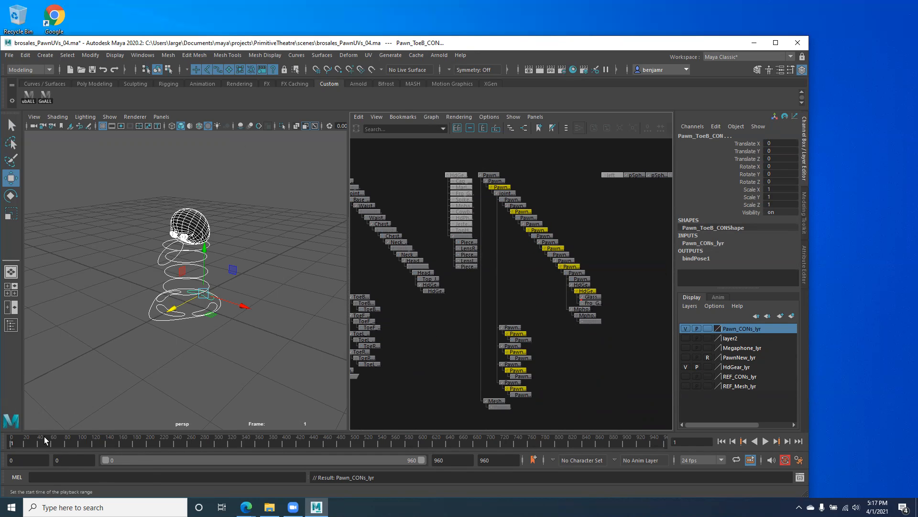
- Set the animation start to frame 100 and key all selected controls at frame 100
{"action": "left_click", "coordinate": [11, 443]}
{"action": "type", "text": "00"}
{"action": "key", "text": "Return"}
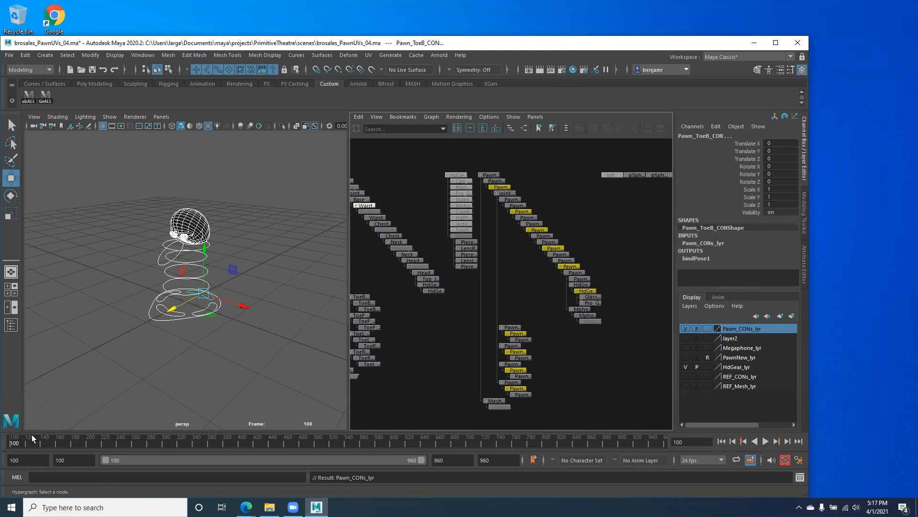
{"action": "left_click_drag", "start_coordinate": [35, 443], "coordinate": [7, 441]}
{"action": "left_click_drag", "start_coordinate": [16, 443], "coordinate": [6, 443]}
{"action": "key", "text": "s"}
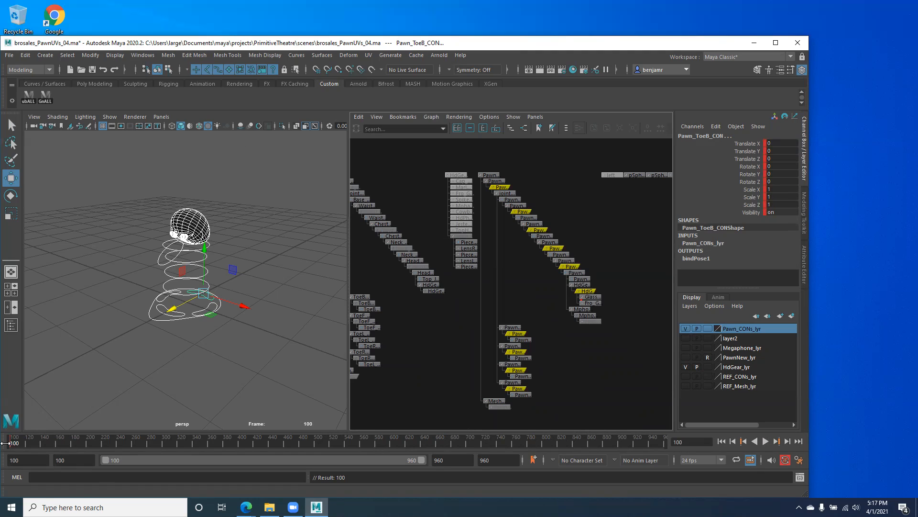
- Key the selected controls at frame 101 and set the animation start to frame 101
{"action": "key", "text": "alt+period"}
{"action": "key", "text": "s"}
{"action": "left_click", "coordinate": [25, 456]}
{"action": "key", "text": "Return"}
- Show the PawnNew_lyr layer and play back the timeline with the pawn mesh displayed
{"action": "key", "text": "alt+v"}
{"action": "key", "text": "alt+v"}
{"action": "left_click", "coordinate": [686, 357]}
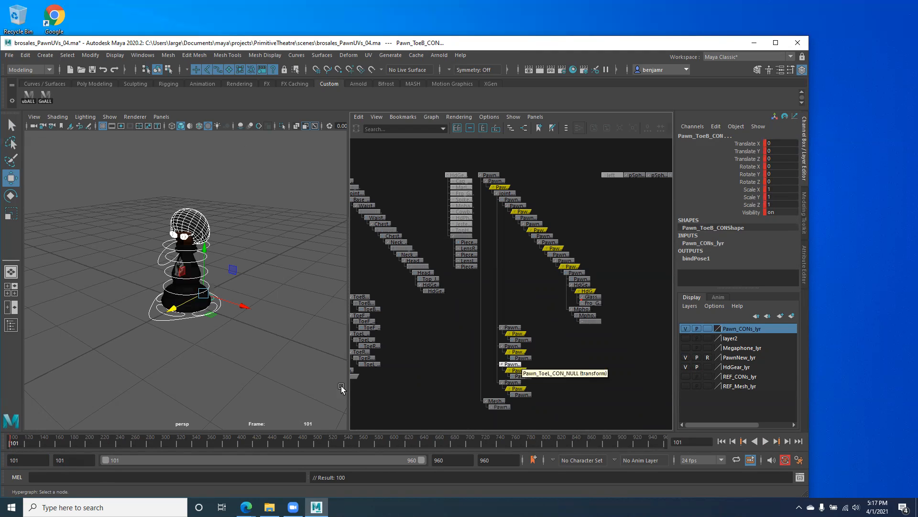
{"action": "key", "text": "alt+v"}
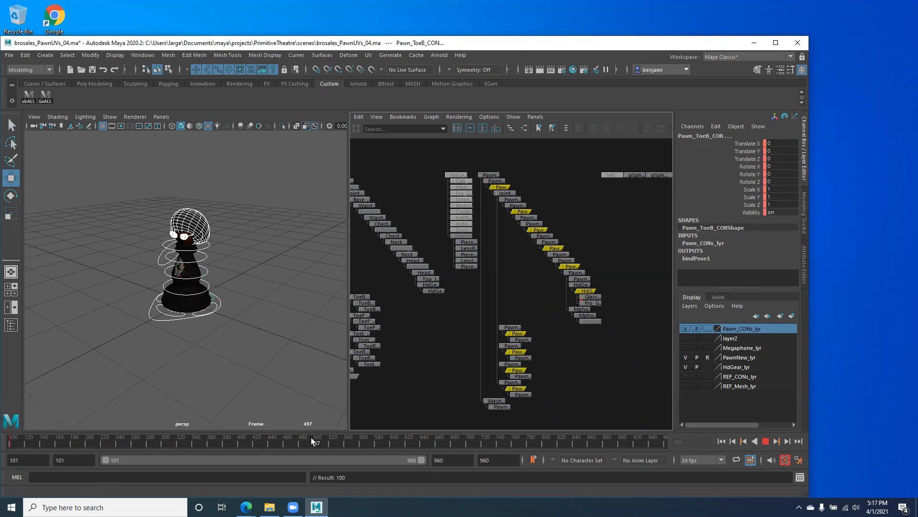
{"action": "key", "text": "alt+v"}
- Select Pawn_Base_CON, replay the timeline from frame 101 and stop at frame 181
{"action": "left_click", "coordinate": [147, 333]}
{"action": "left_click_drag", "start_coordinate": [147, 343], "coordinate": [147, 345]}
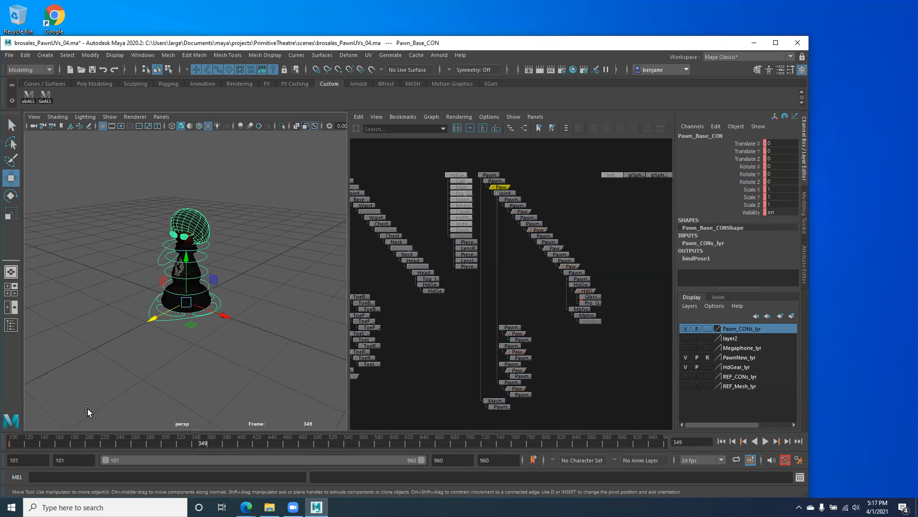
{"action": "left_click", "coordinate": [12, 445]}
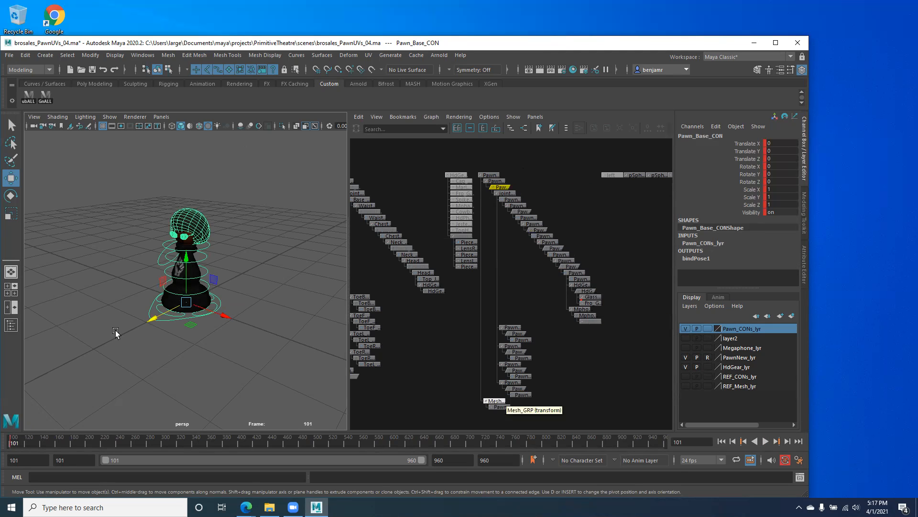
{"action": "key", "text": "alt+v"}
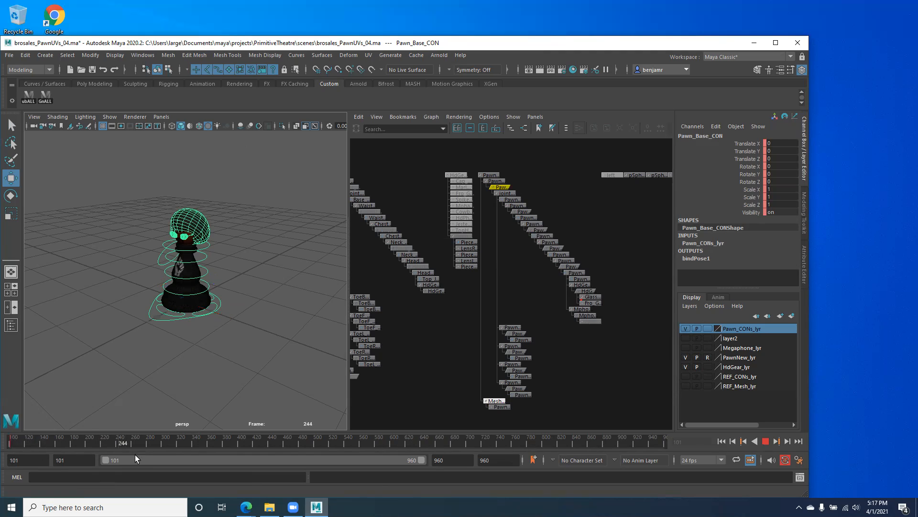
{"action": "left_click", "coordinate": [85, 449]}
{"action": "key", "text": "alt+v"}
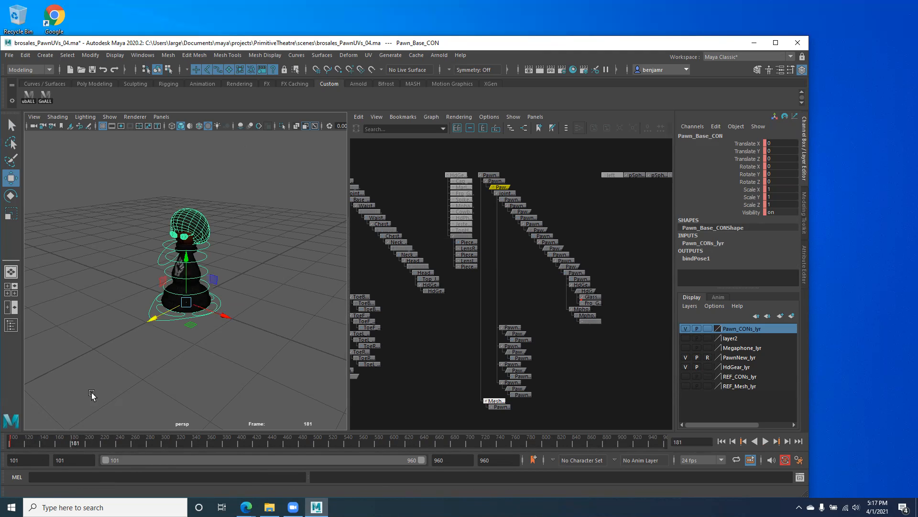
- Try moving Pawn_Base_CON along Z by about 2.6 units at frame 181, then undo the move
{"action": "left_click_drag", "start_coordinate": [149, 318], "coordinate": [46, 409]}
{"action": "key", "text": "f"}
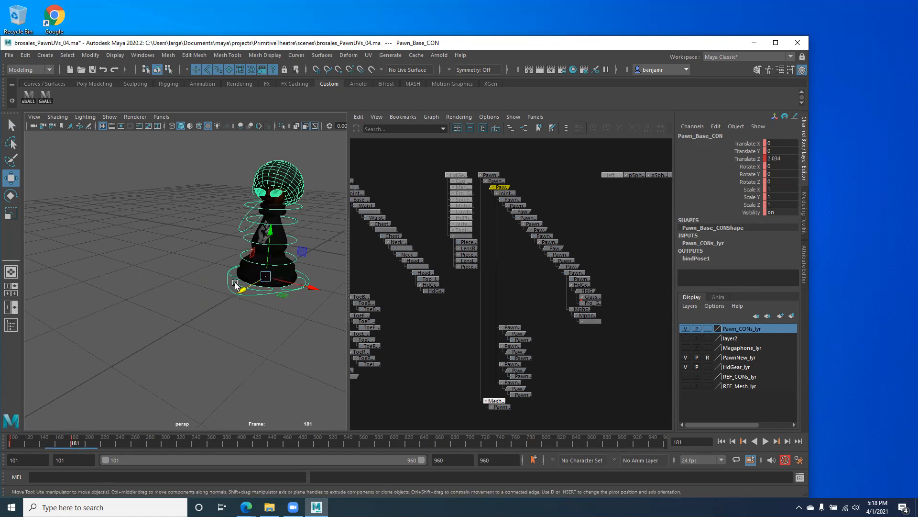
{"action": "middle_click_drag", "start_coordinate": [136, 346], "coordinate": [103, 356]}
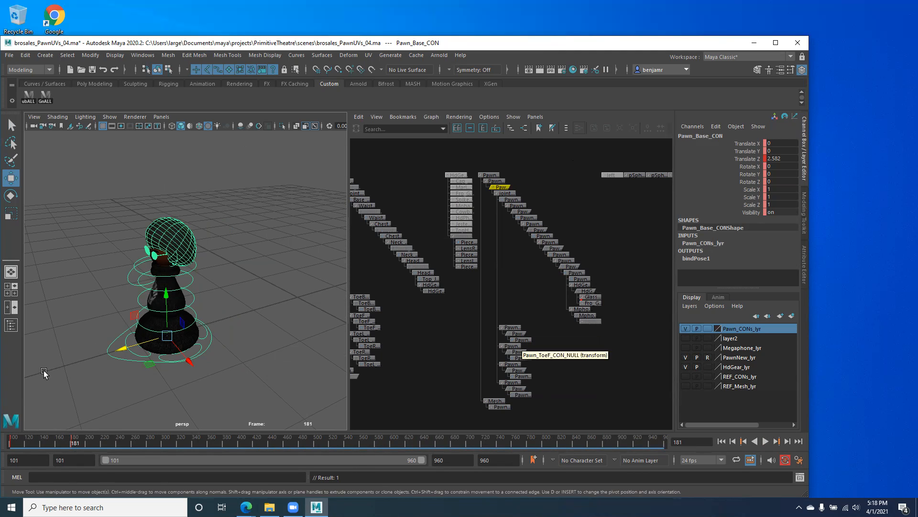
{"action": "left_click_drag", "start_coordinate": [73, 330], "coordinate": [111, 359]}
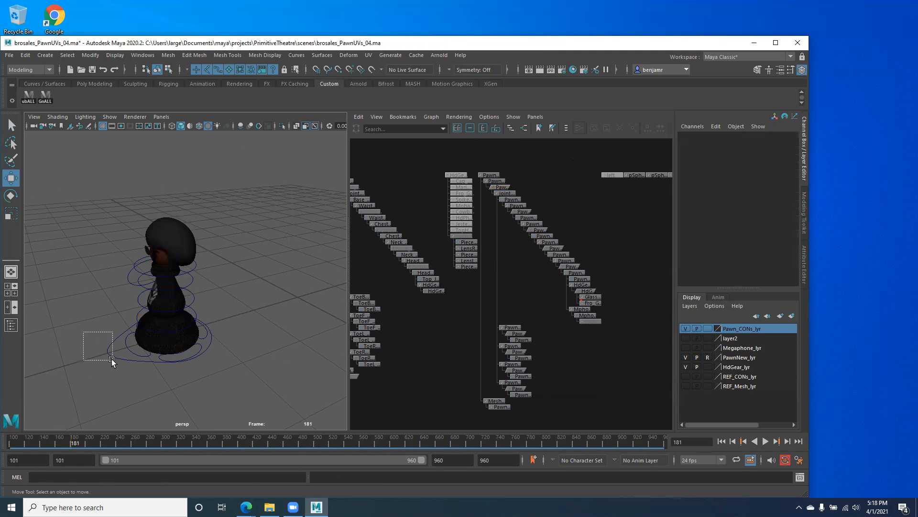
{"action": "key", "text": "ctrl+z"}
{"action": "key", "text": "ctrl+z"}
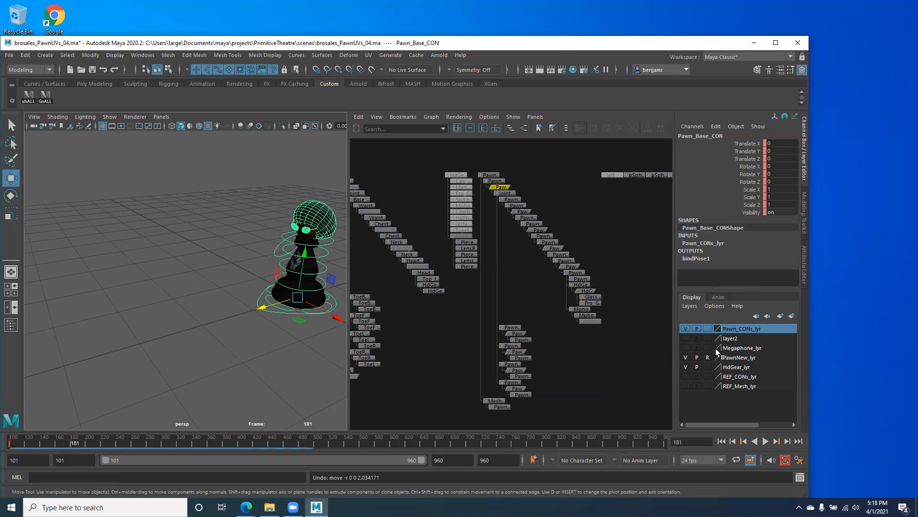
- Select all objects in Pawn_CONs_lyr, try moving them together along Z, and undo the move
{"action": "right_click", "coordinate": [745, 329]}
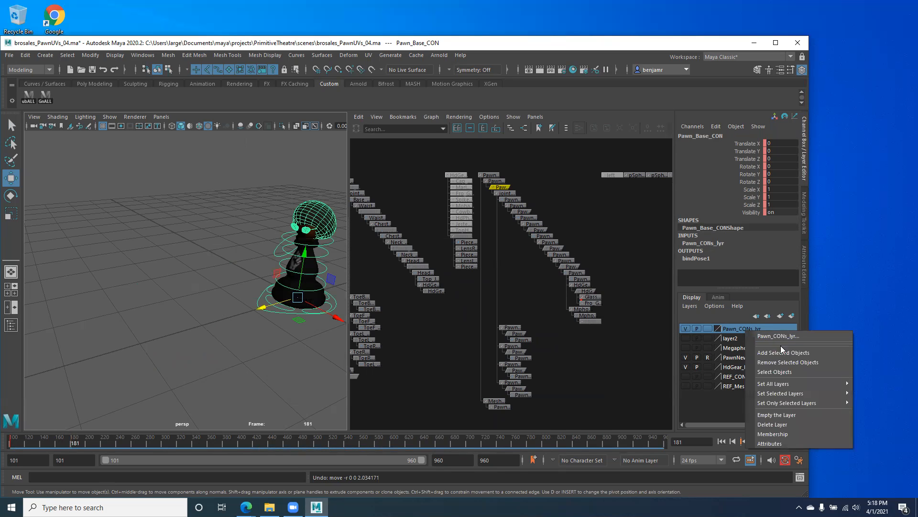
{"action": "left_click", "coordinate": [774, 372]}
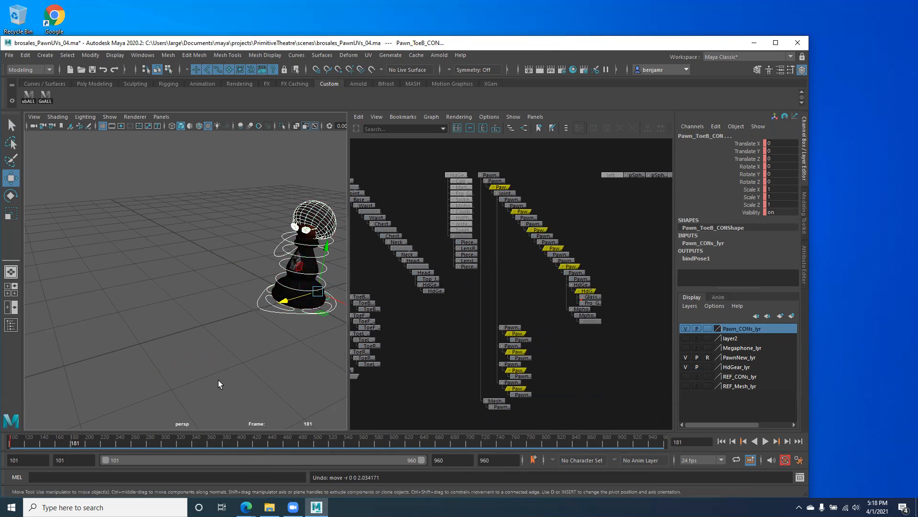
{"action": "left_click_drag", "start_coordinate": [285, 302], "coordinate": [239, 330]}
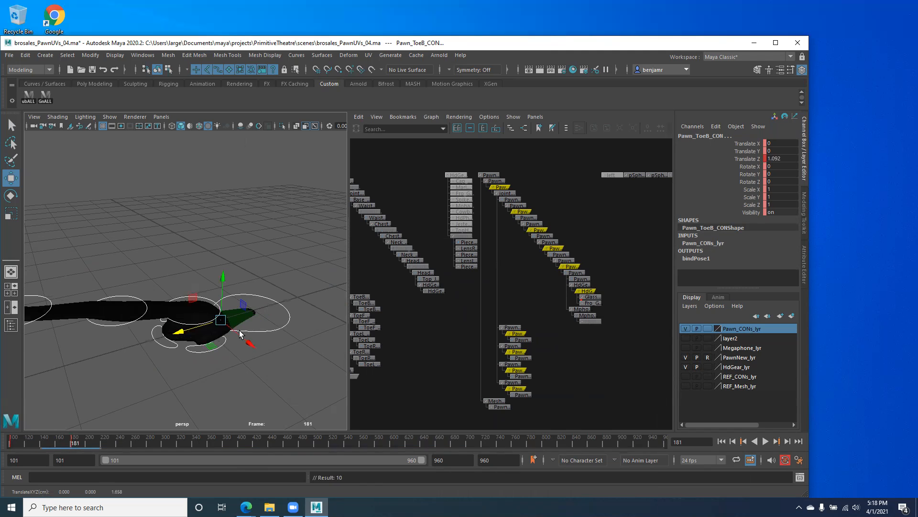
{"action": "key", "text": "ctrl+z"}
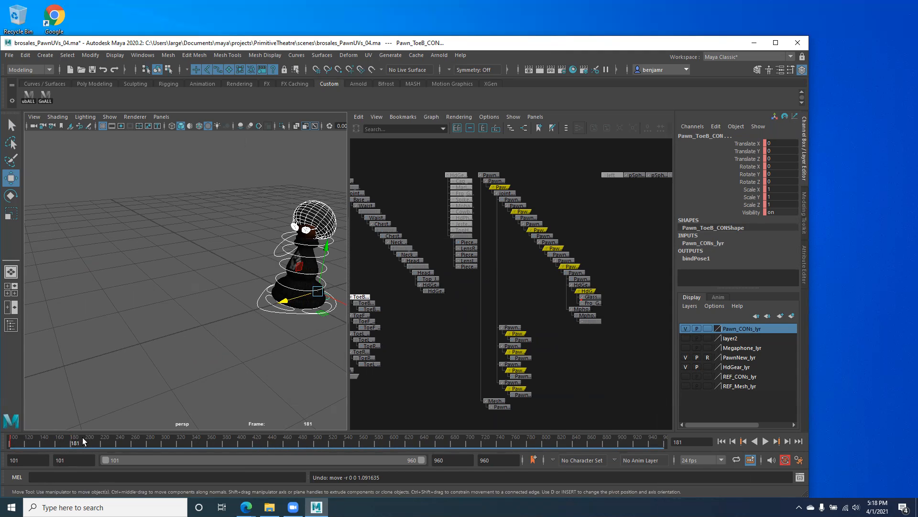
- Key all pawn controls at frame 180, then move only Pawn_Base_CON to about 2.91 along Z
{"action": "key", "text": "alt+v"}
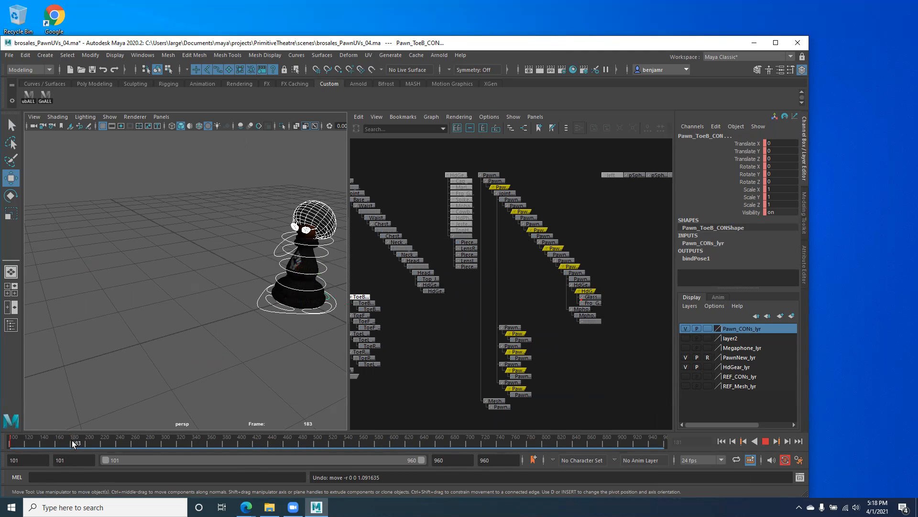
{"action": "left_click_drag", "start_coordinate": [70, 441], "coordinate": [70, 441]}
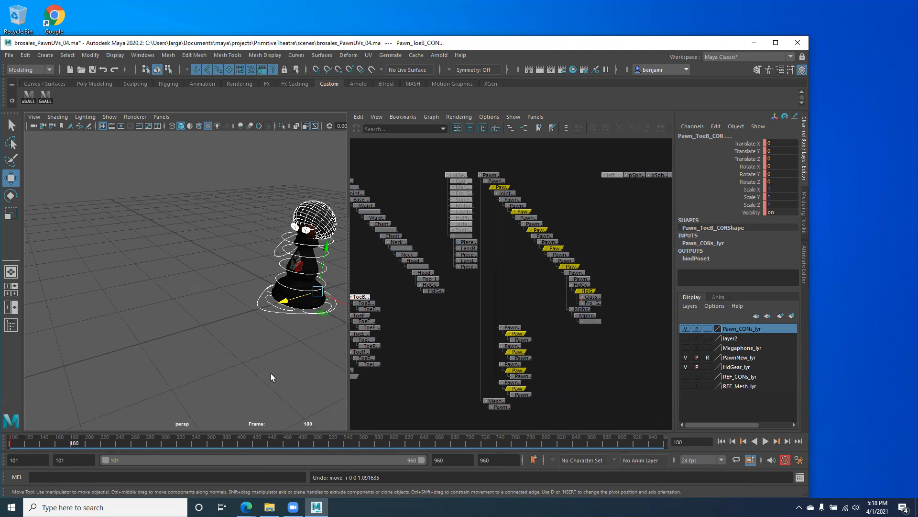
{"action": "key", "text": "s"}
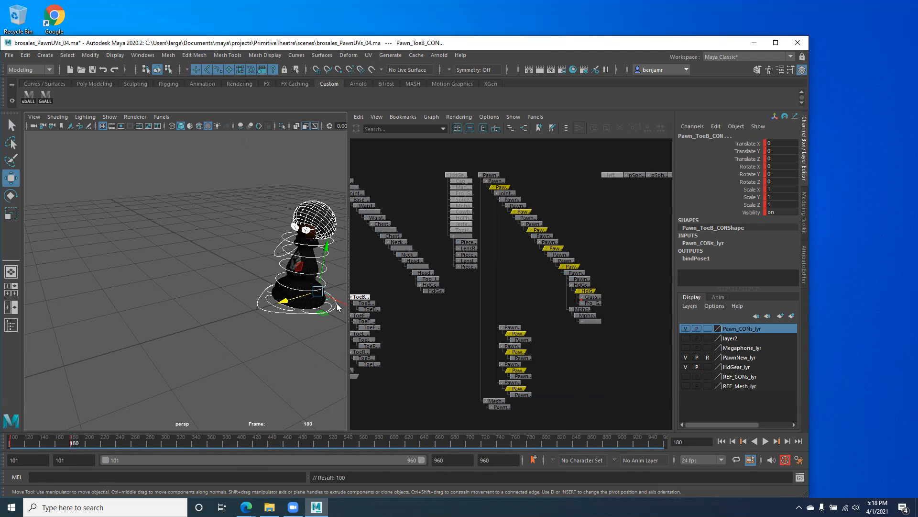
{"action": "left_click", "coordinate": [242, 289]}
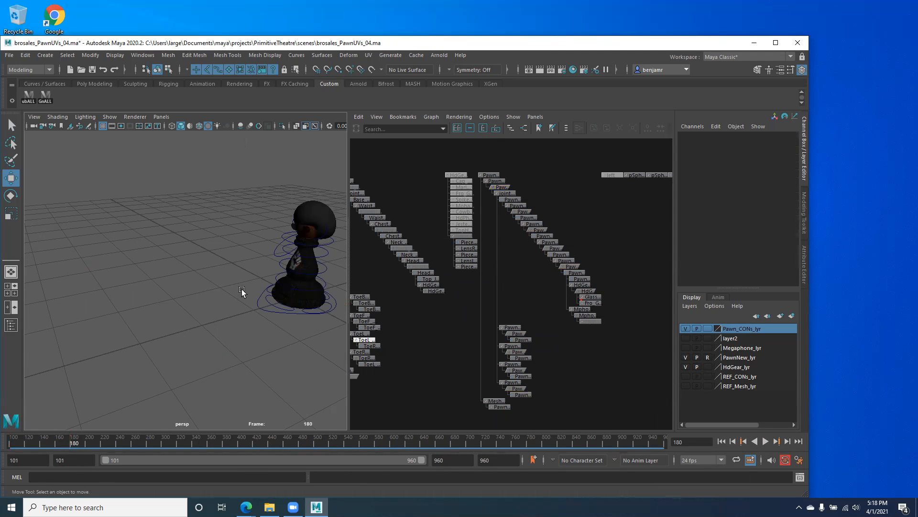
{"action": "left_click_drag", "start_coordinate": [262, 309], "coordinate": [93, 365]}
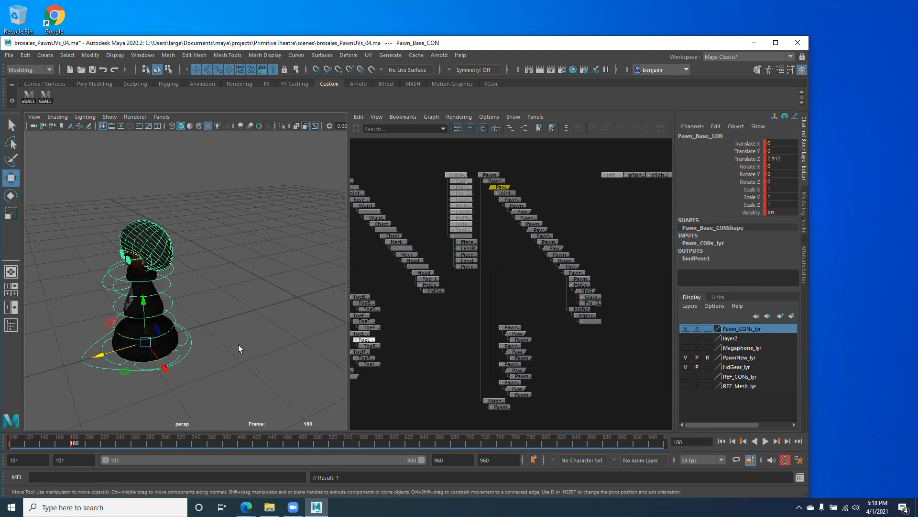
- Change the panel layout to Three Panes Split Top
{"action": "key", "text": "space"}
{"action": "key", "text": "space"}
{"action": "left_click", "coordinate": [161, 117]}
{"action": "mouse_move", "coordinate": [187, 183]}
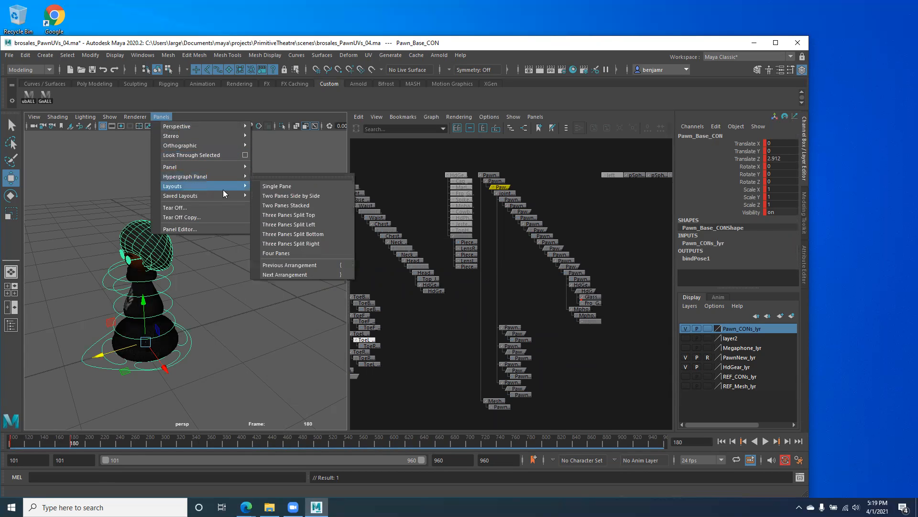
{"action": "left_click", "coordinate": [294, 214]}
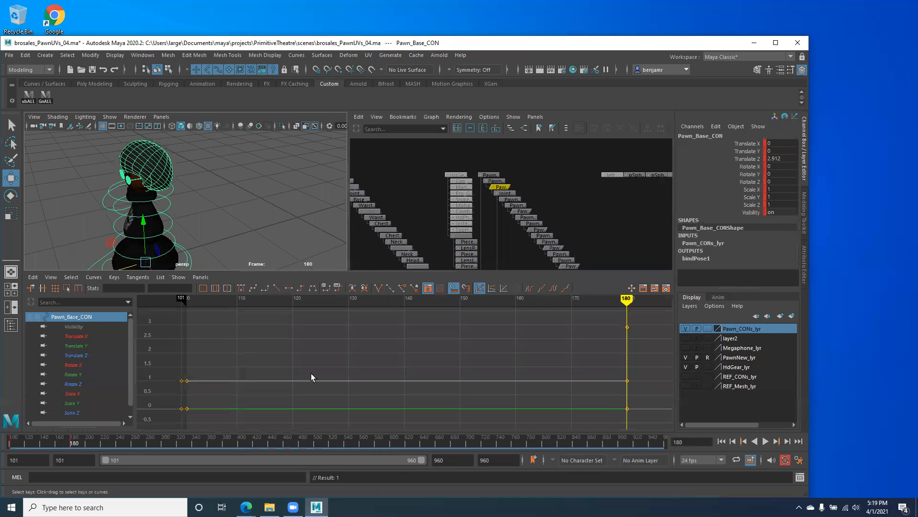
- Clear the Pawn_Base_CON selection and select all objects in Pawn_CONs_lyr
{"action": "scroll", "coordinate": [220, 233], "scroll_direction": "down", "scroll_amount": 6}
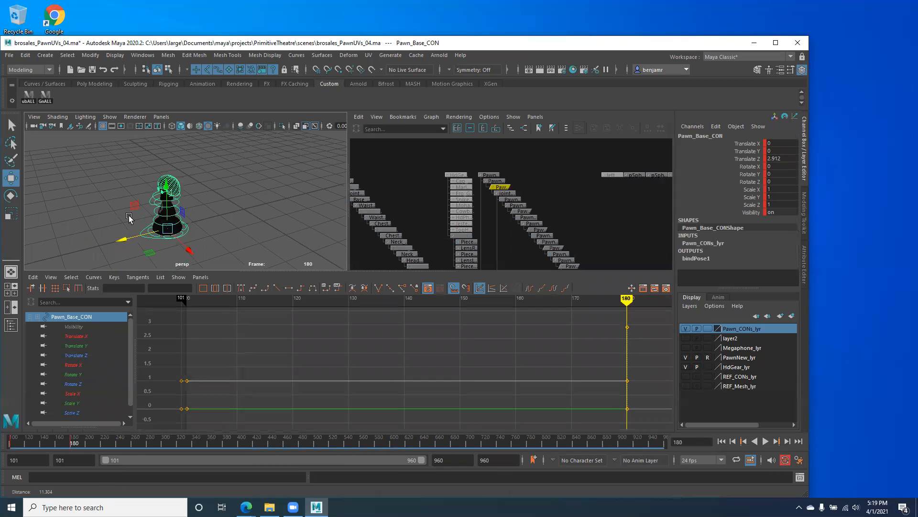
{"action": "left_click", "coordinate": [661, 252]}
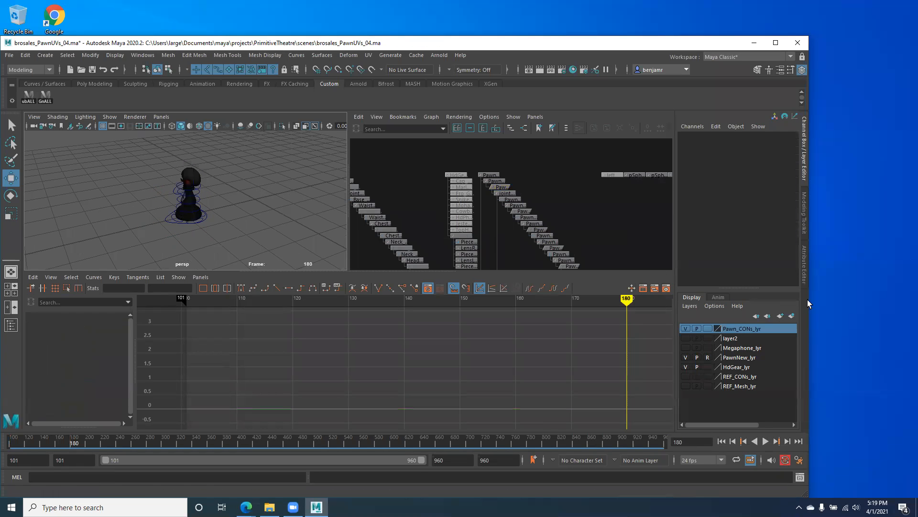
{"action": "right_click", "coordinate": [735, 332]}
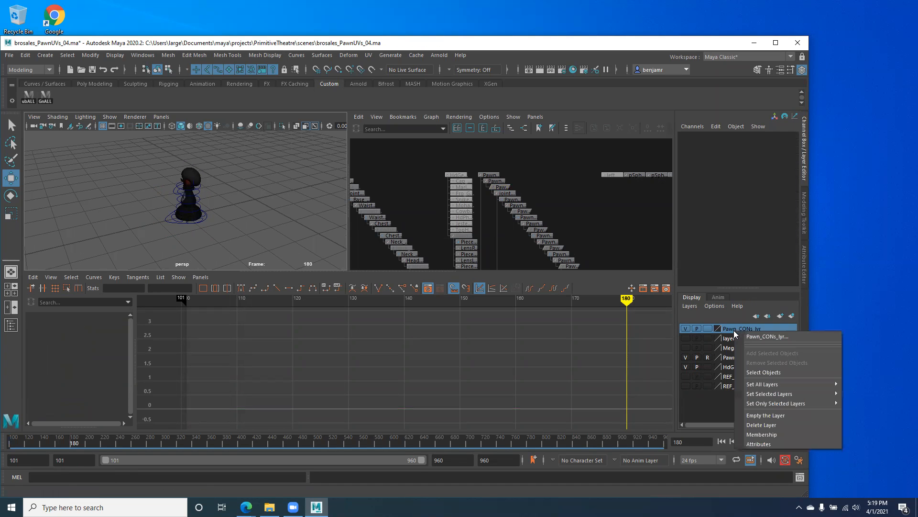
{"action": "left_click", "coordinate": [764, 373]}
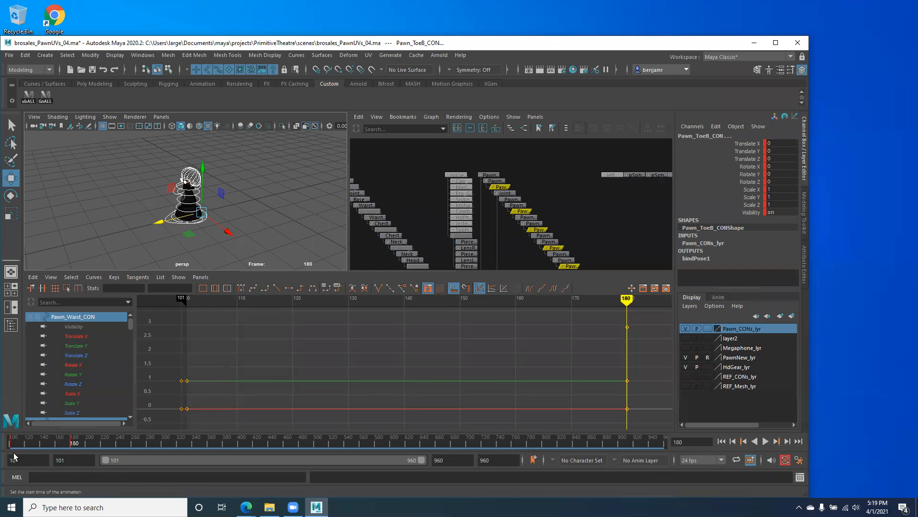
- Jump back and forth between the keyframes of the selected pawn controls to review their keys
{"action": "key", "text": "comma"}
{"action": "key", "text": "period"}
{"action": "key", "text": "comma"}
{"action": "key", "text": "period"}
{"action": "key", "text": "comma"}
{"action": "key", "text": "period"}
{"action": "key", "text": "comma"}
{"action": "key", "text": "period"}
{"action": "key", "text": "comma"}
{"action": "key", "text": "period"}
{"action": "key", "text": "comma"}
{"action": "key", "text": "period"}
{"action": "key", "text": "comma"}
{"action": "key", "text": "period"}
{"action": "key", "text": "comma"}
{"action": "key", "text": "period"}
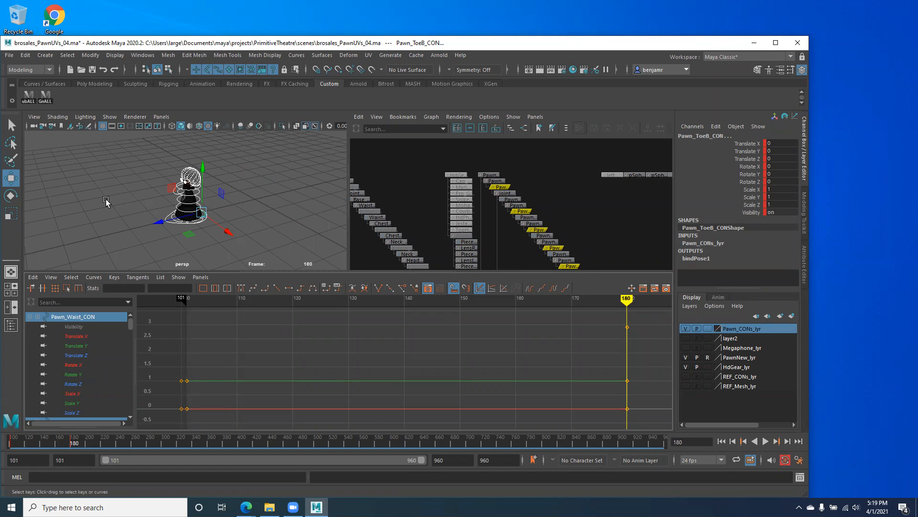
- Maximize the perspective view around the pawn and select only Pawn_Base_CON
{"action": "scroll", "coordinate": [144, 211], "scroll_direction": "up", "scroll_amount": 5}
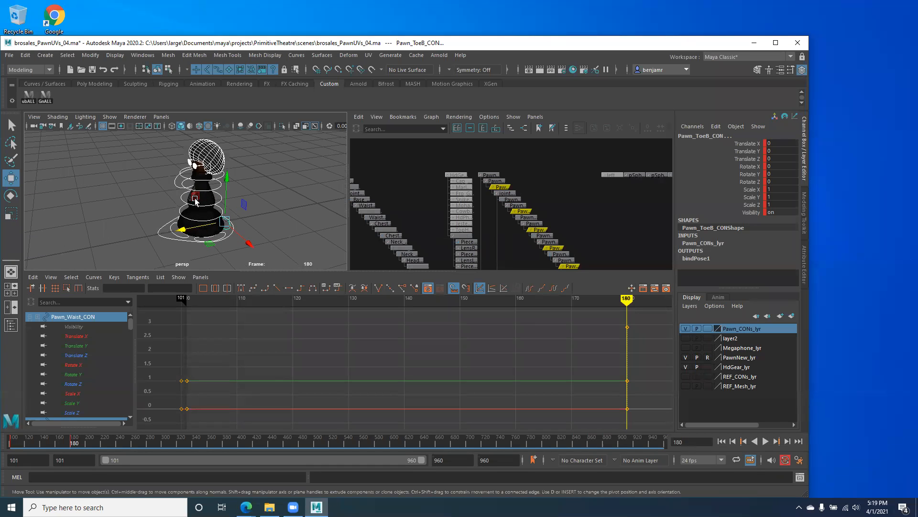
{"action": "key", "text": "space"}
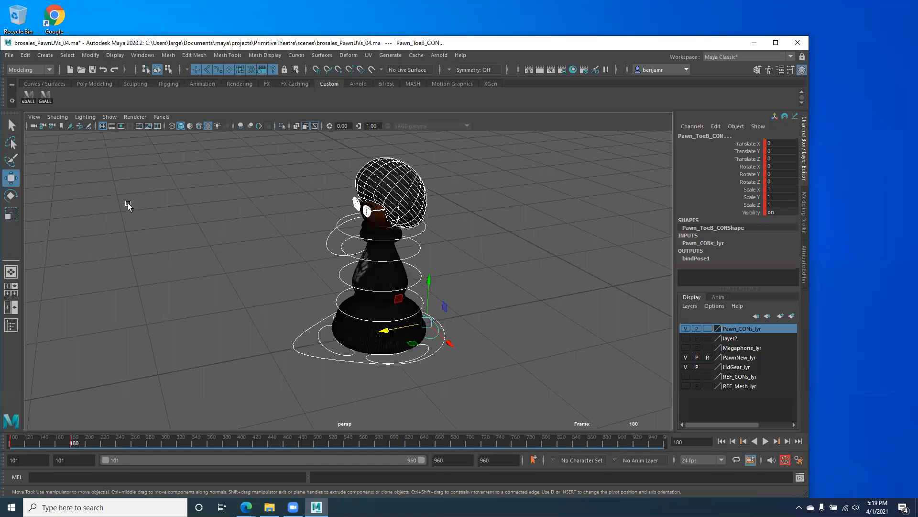
{"action": "middle_click_drag", "start_coordinate": [313, 259], "coordinate": [252, 257], "text": "alt"}
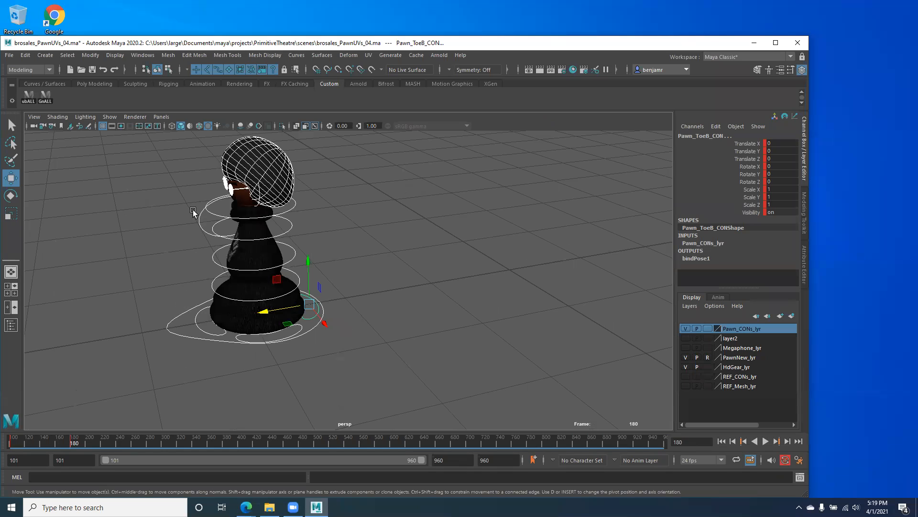
{"action": "left_click_drag", "start_coordinate": [215, 209], "coordinate": [216, 263]}
{"action": "left_click", "coordinate": [190, 348]}
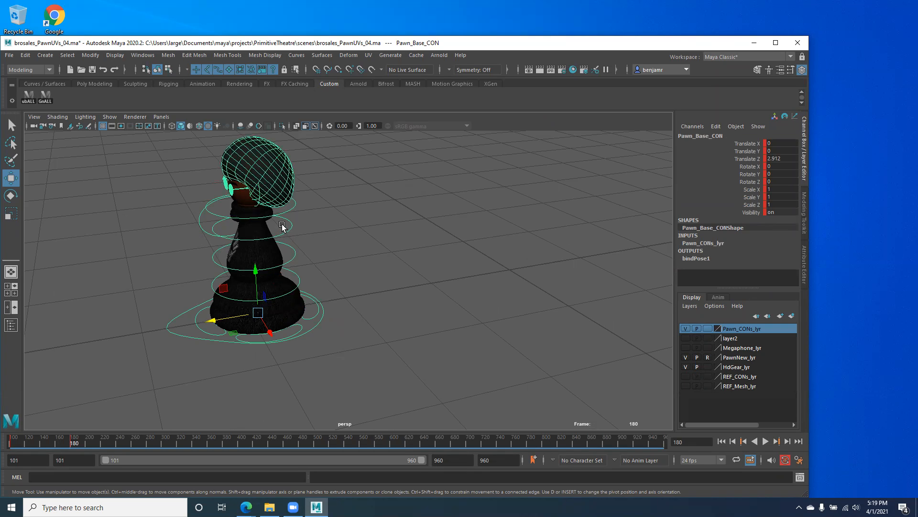
- Try rotating Pawn_Neck_CON at frame 180, then undo the rotations and reselect Pawn_Base_CON
{"action": "left_click", "coordinate": [247, 229]}
{"action": "key", "text": "e"}
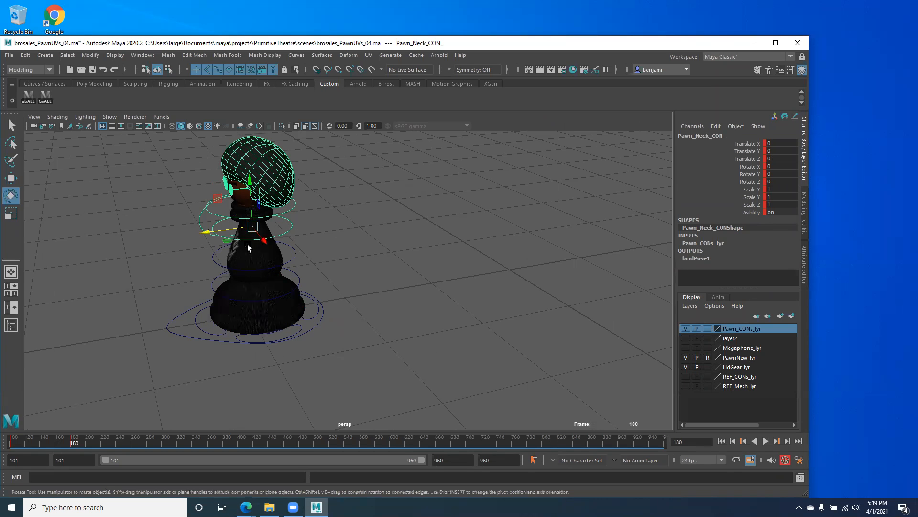
{"action": "mouse_move", "coordinate": [231, 240]}
{"action": "left_mouse_down"}
{"action": "mouse_move", "coordinate": [266, 257]}
{"action": "mouse_move", "coordinate": [238, 226]}
{"action": "left_mouse_up"}
{"action": "key", "text": "ctrl+z"}
{"action": "key", "text": "ctrl+z"}
{"action": "key", "text": "ctrl+z"}
{"action": "key", "text": "ctrl+z"}
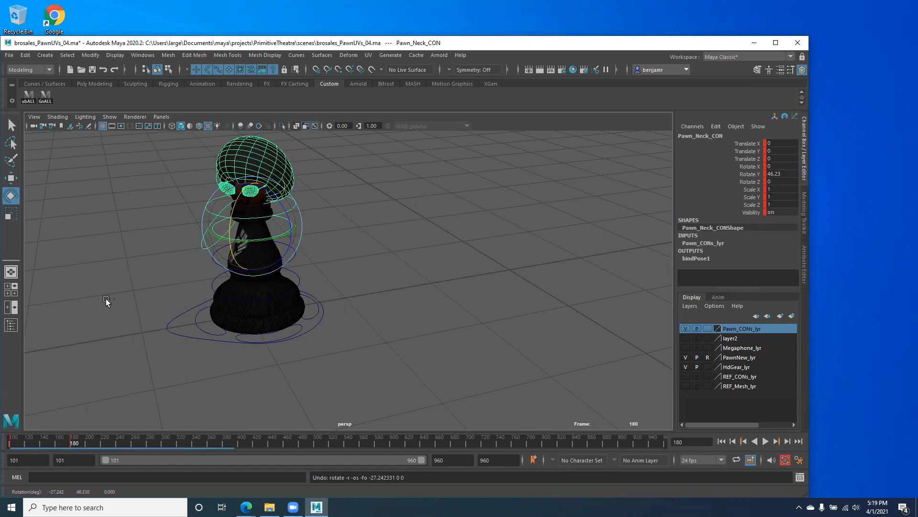
{"action": "key", "text": "ctrl+z"}
{"action": "left_click_drag", "start_coordinate": [203, 306], "coordinate": [170, 364]}
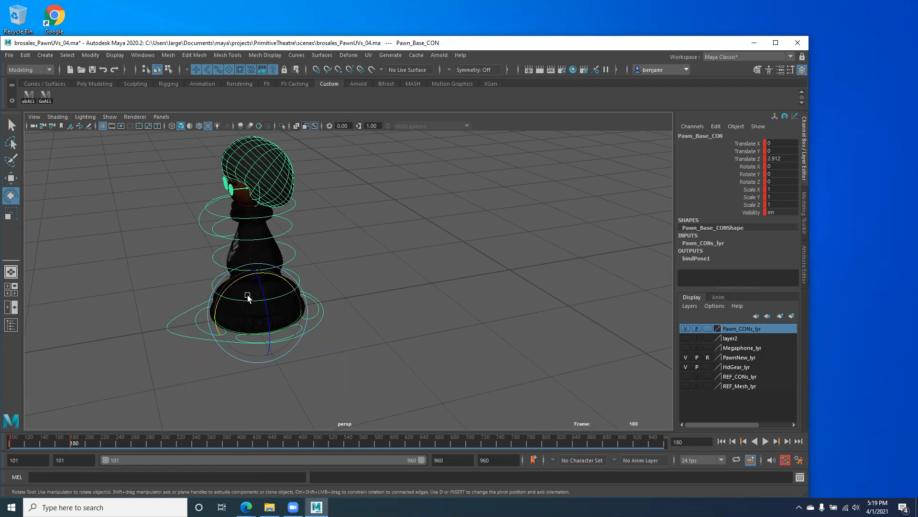
- Return to the three-pane layout and select all objects in Pawn_CONs_lyr
{"action": "key", "text": "space"}
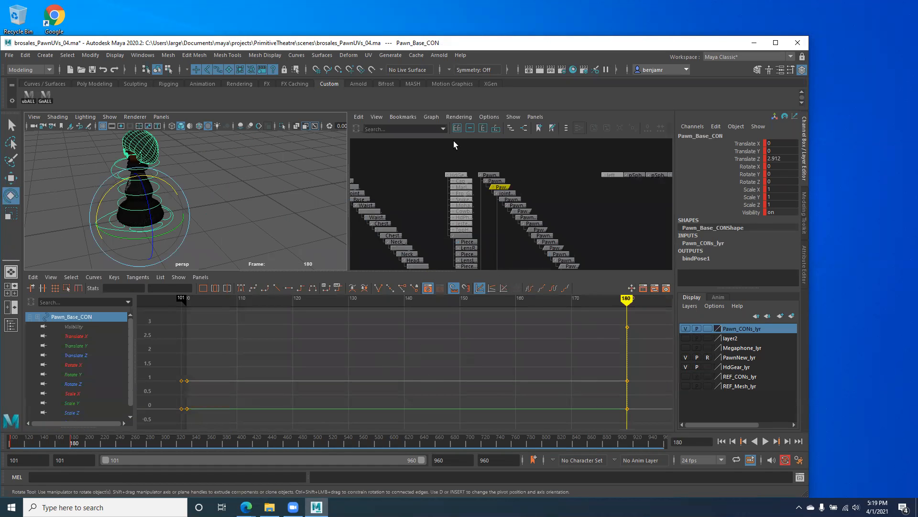
{"action": "right_click", "coordinate": [740, 328]}
{"action": "left_click", "coordinate": [768, 370]}
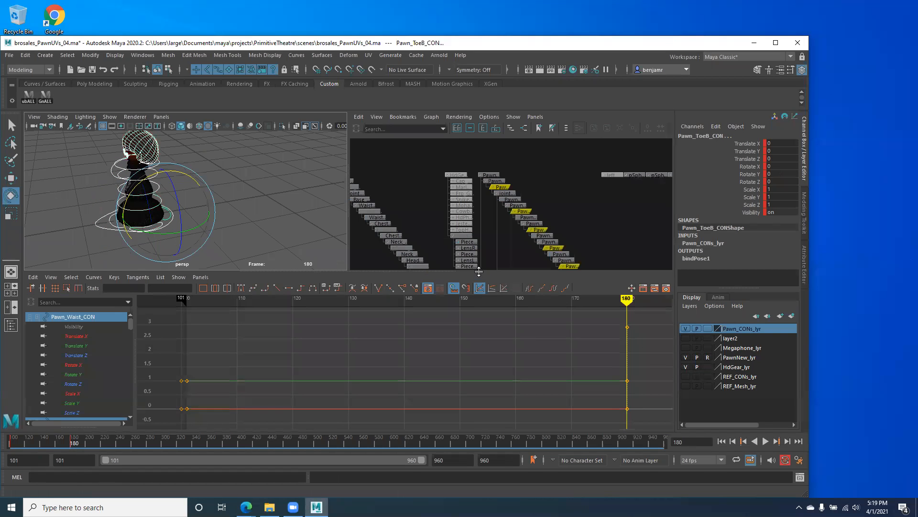
- Enlarge the Hypergraph pane and examine where the selected pawn controls sit in the rig hierarchy
{"action": "left_click_drag", "start_coordinate": [479, 273], "coordinate": [481, 385]}
{"action": "middle_click_drag", "start_coordinate": [528, 252], "coordinate": [516, 223], "text": "alt"}
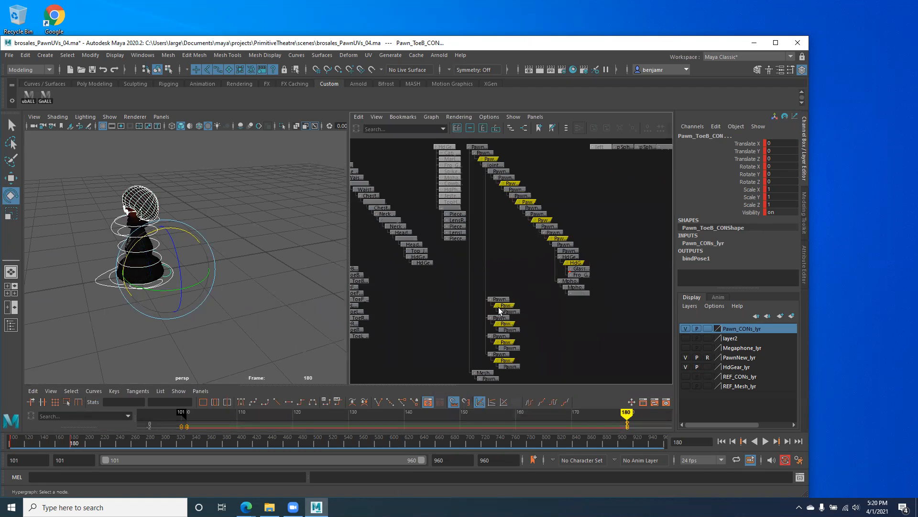
{"action": "scroll", "coordinate": [510, 301], "scroll_direction": "down", "scroll_amount": 1}
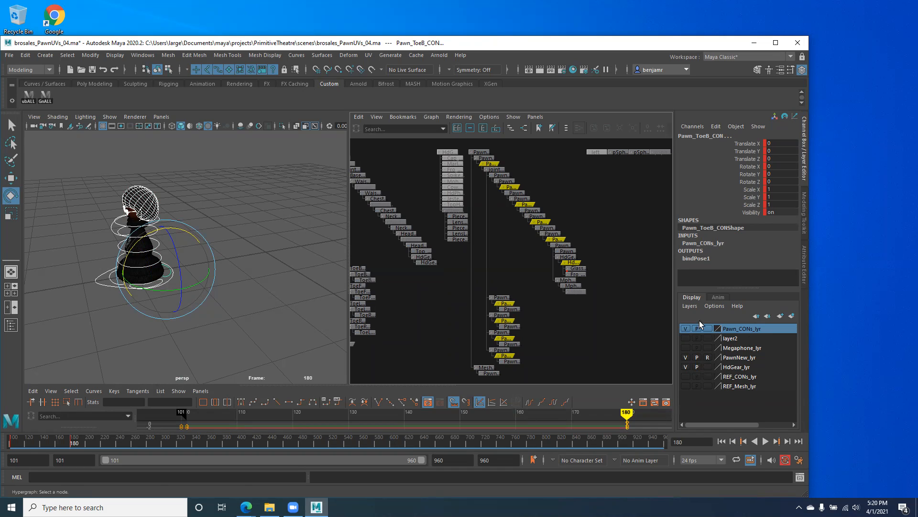
{"action": "right_click", "coordinate": [743, 327]}
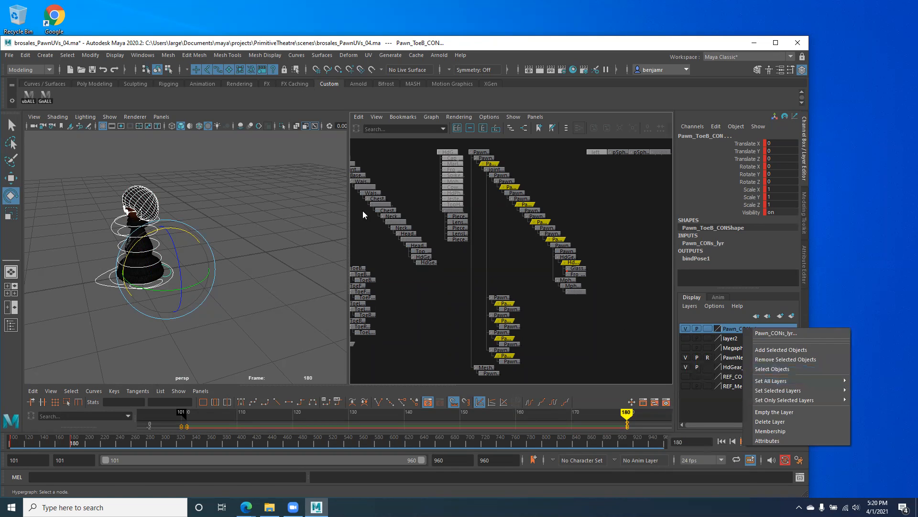
{"action": "left_click", "coordinate": [257, 46]}
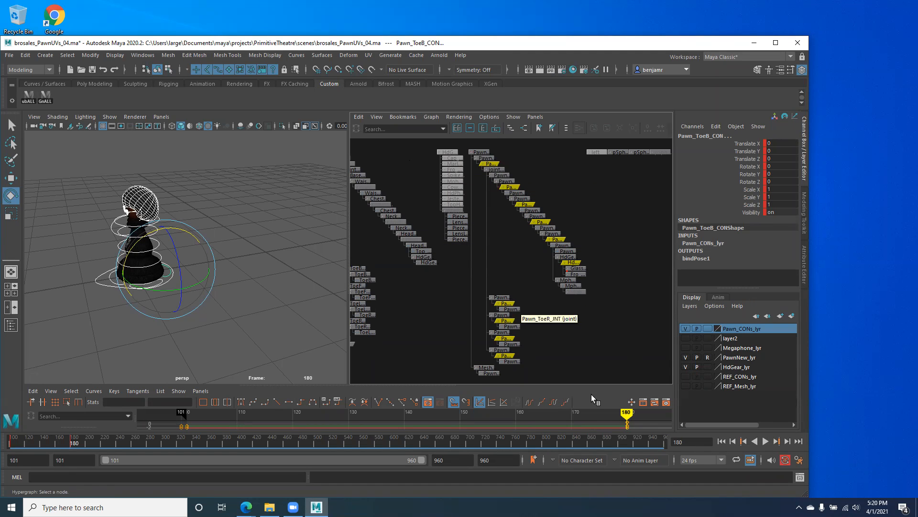
- Toggle the visibility of Pawn_CONs_lyr off and on, then set the layer's display type to Reference
{"action": "left_click", "coordinate": [684, 329]}
{"action": "left_click", "coordinate": [684, 328]}
{"action": "left_click", "coordinate": [683, 328]}
{"action": "left_click", "coordinate": [683, 328]}
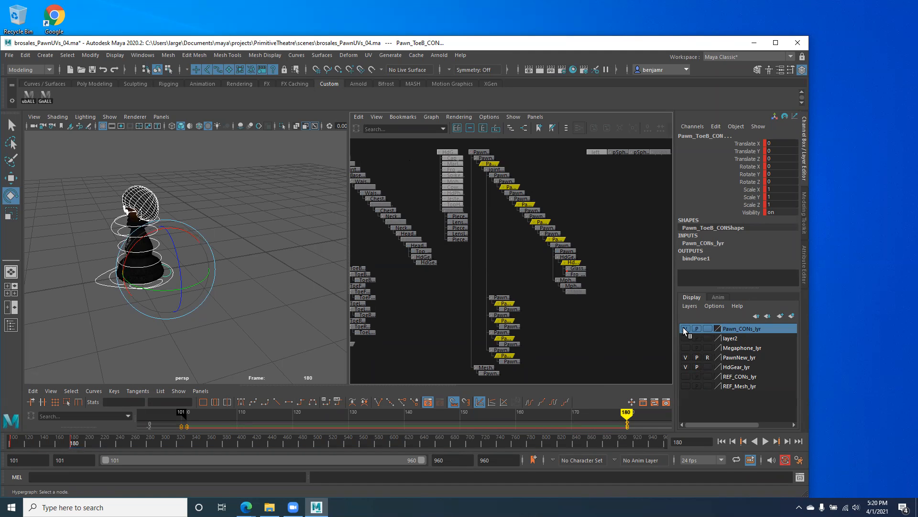
{"action": "left_click", "coordinate": [706, 329]}
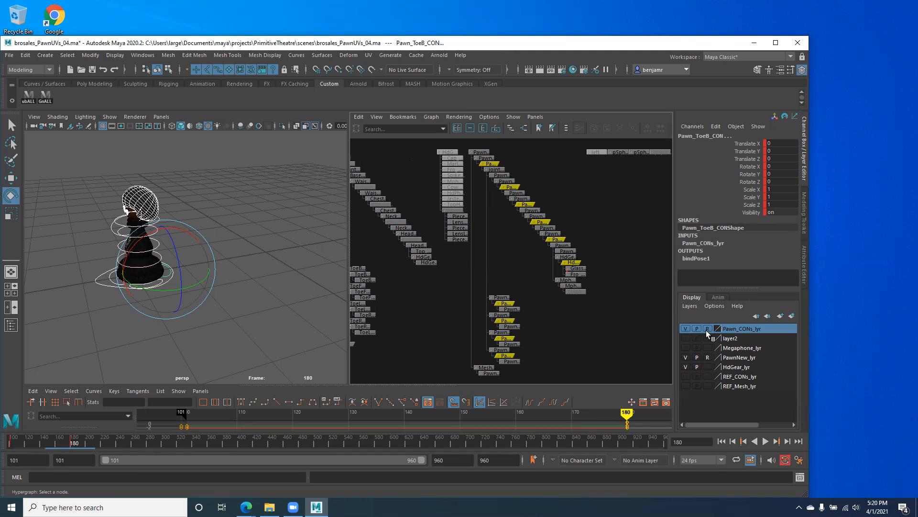